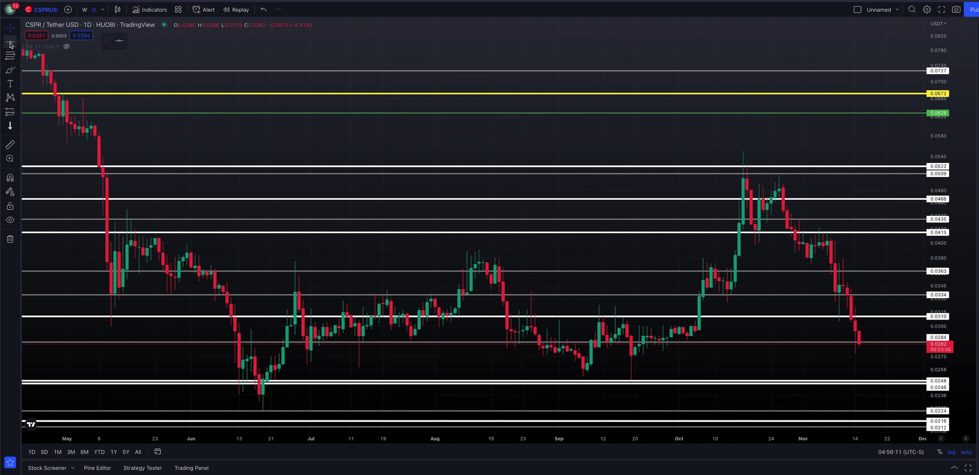
Try an arrow from about 0.0596 above the October peak towards the early November candles and discard it.
{"action": "left_click", "coordinate": [19, 44]}
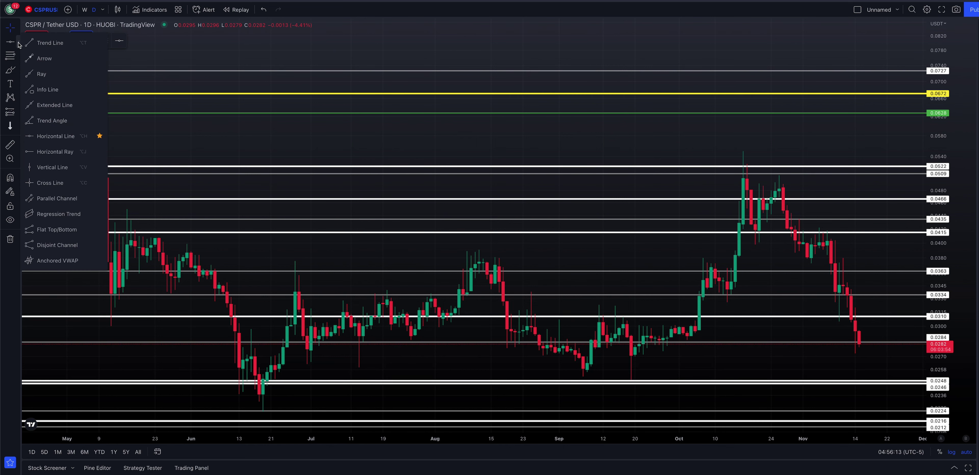
{"action": "left_click", "coordinate": [55, 59]}
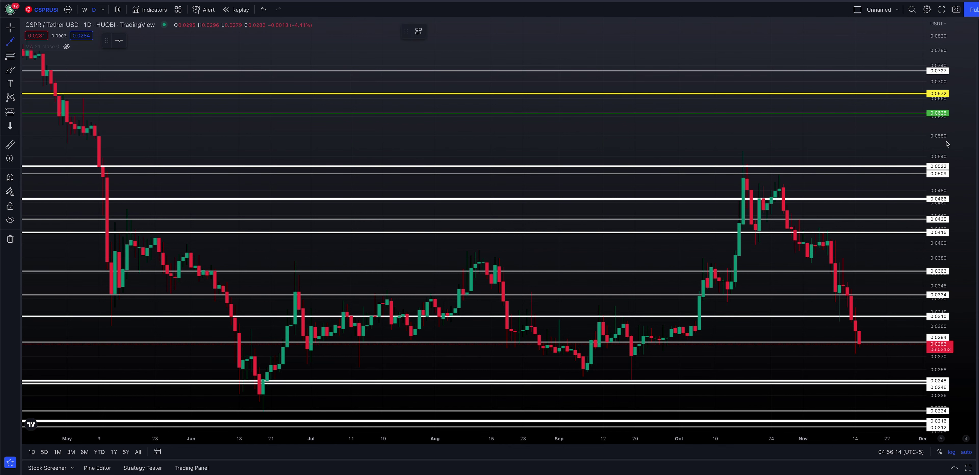
{"action": "left_click", "coordinate": [707, 128]}
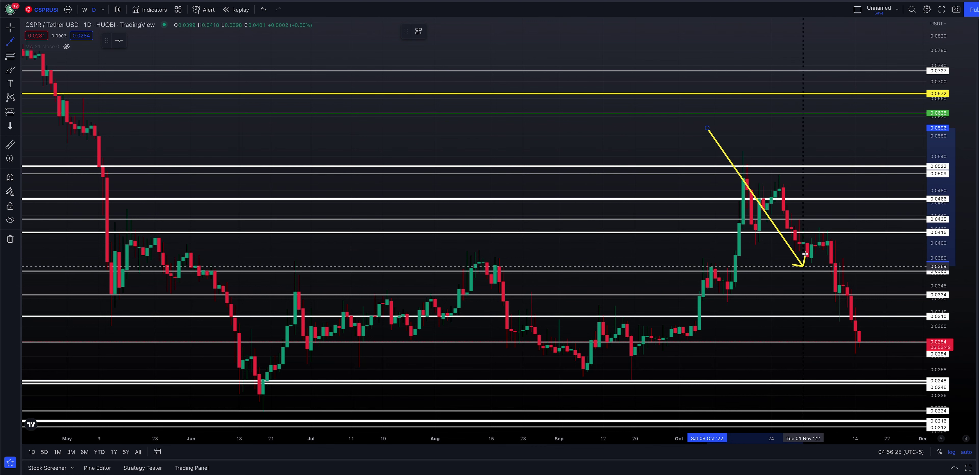
{"action": "key", "text": "Escape"}
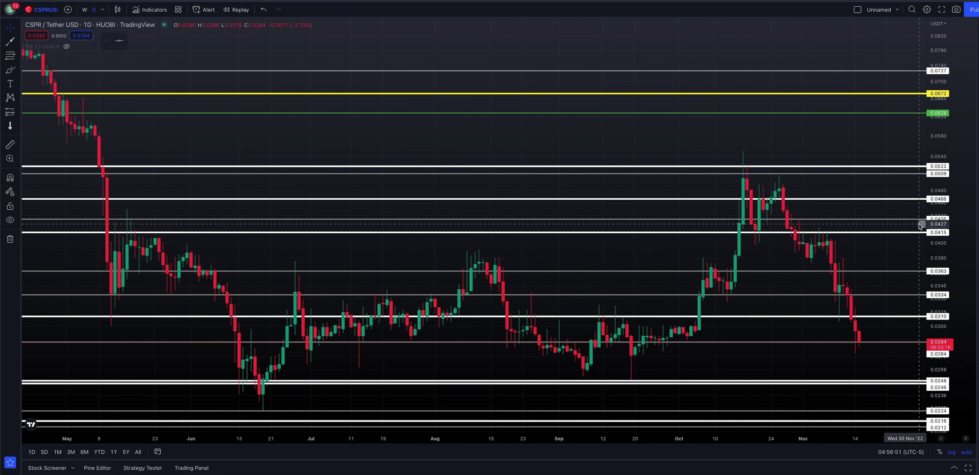
Point at the latest daily candles with a temporary arrow starting at about 0.0234 on 10 November and discard it.
{"action": "scroll", "coordinate": [920, 226], "scroll_direction": "up", "scroll_amount": 3}
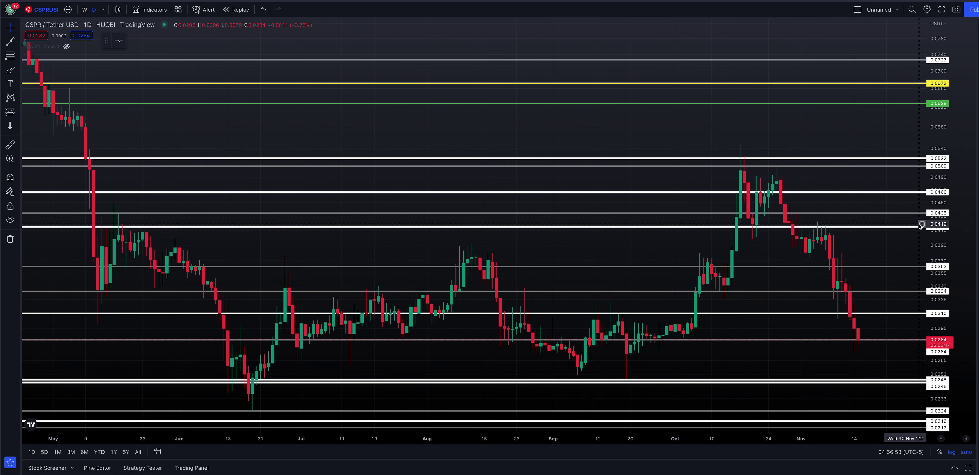
{"action": "scroll", "coordinate": [920, 226], "scroll_direction": "up", "scroll_amount": 2}
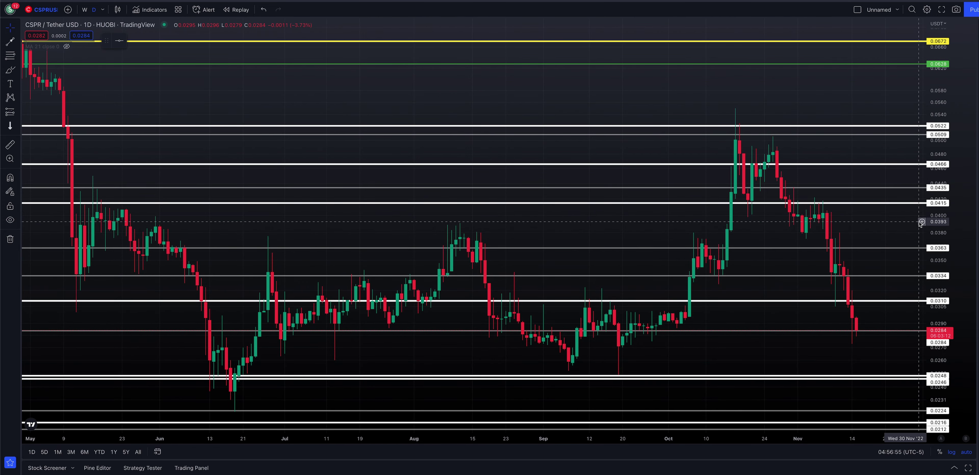
{"action": "scroll", "coordinate": [920, 225], "scroll_direction": "up", "scroll_amount": 1}
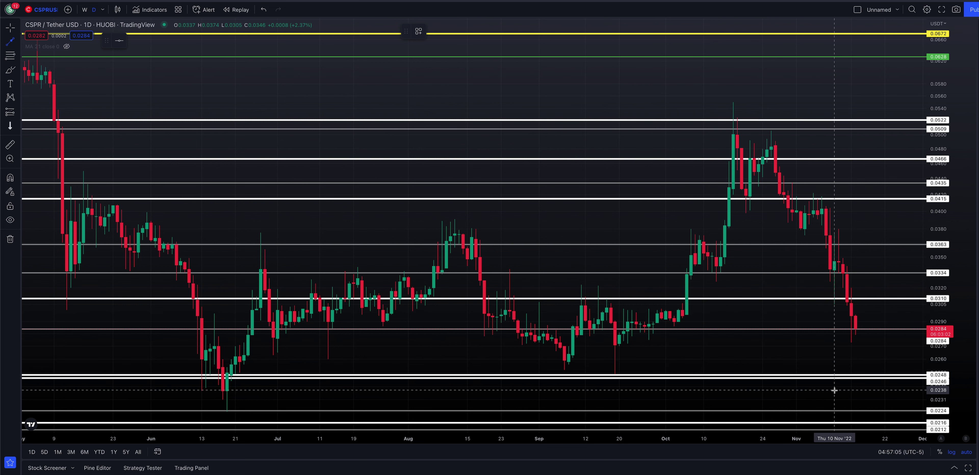
{"action": "mouse_move", "coordinate": [834, 395]}
{"action": "left_mouse_down"}
{"action": "mouse_move", "coordinate": [854, 341]}
{"action": "mouse_move", "coordinate": [869, 371]}
{"action": "left_mouse_up"}
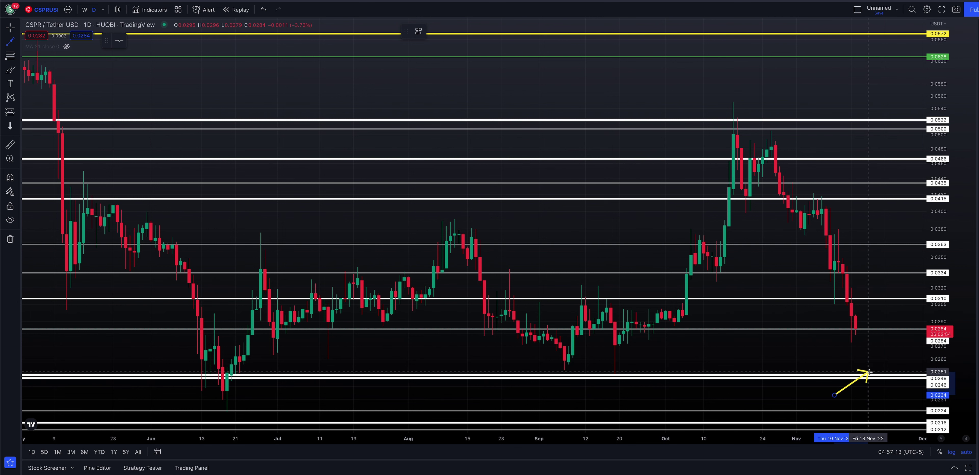
{"action": "left_click_drag", "start_coordinate": [870, 371], "coordinate": [857, 341]}
{"action": "key", "text": "Escape"}
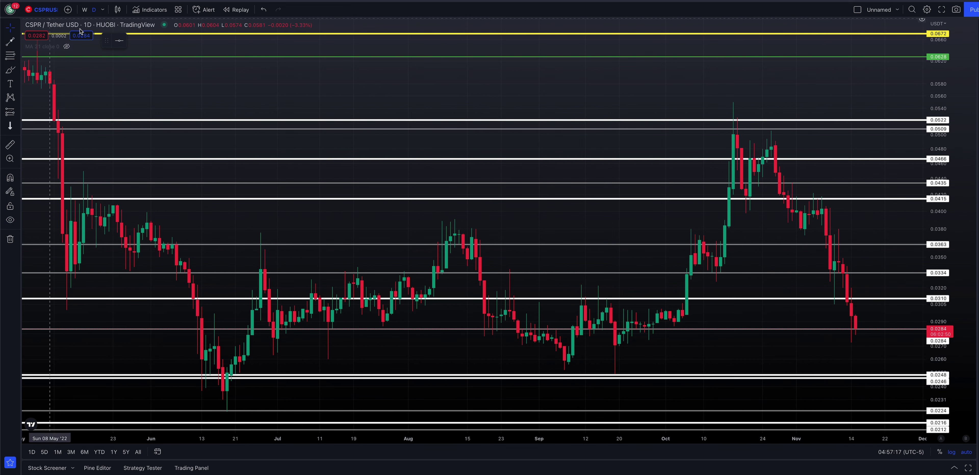
Switch the chart interval to 3 minutes and examine the price action from 13 to 15 November.
{"action": "left_click", "coordinate": [102, 11]}
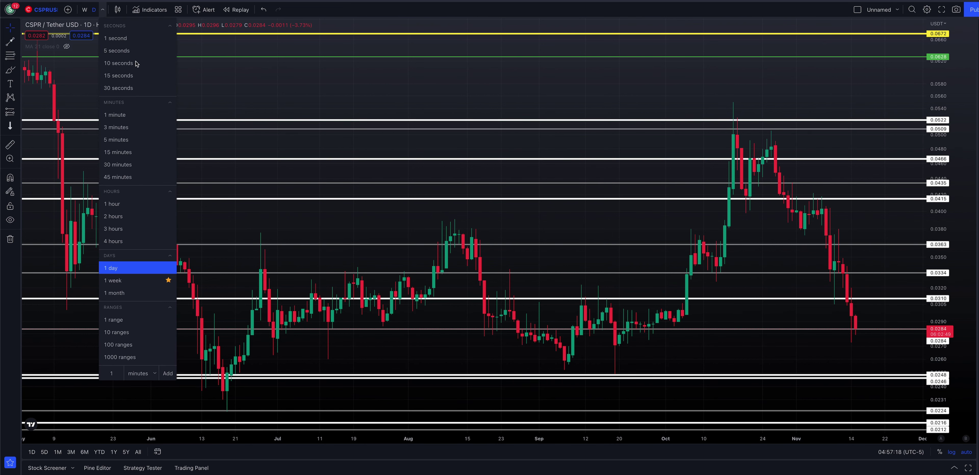
{"action": "left_click", "coordinate": [142, 126]}
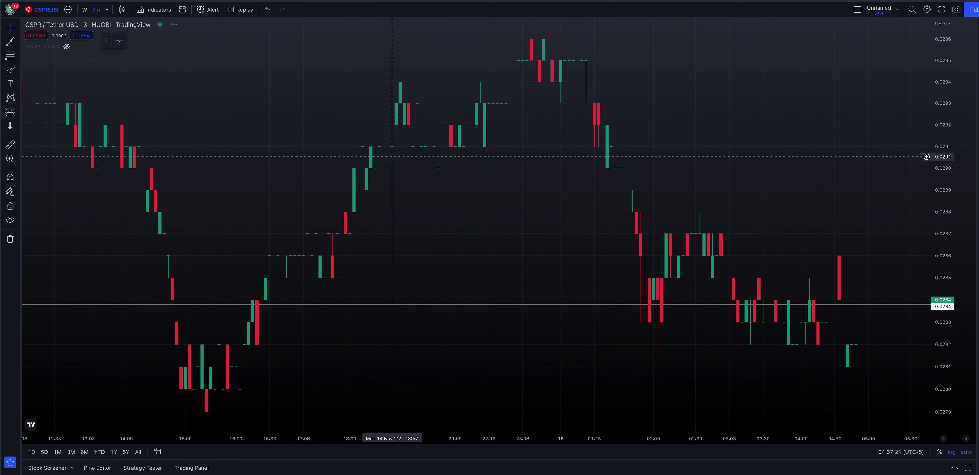
{"action": "scroll", "coordinate": [815, 226], "scroll_direction": "down", "scroll_amount": 5}
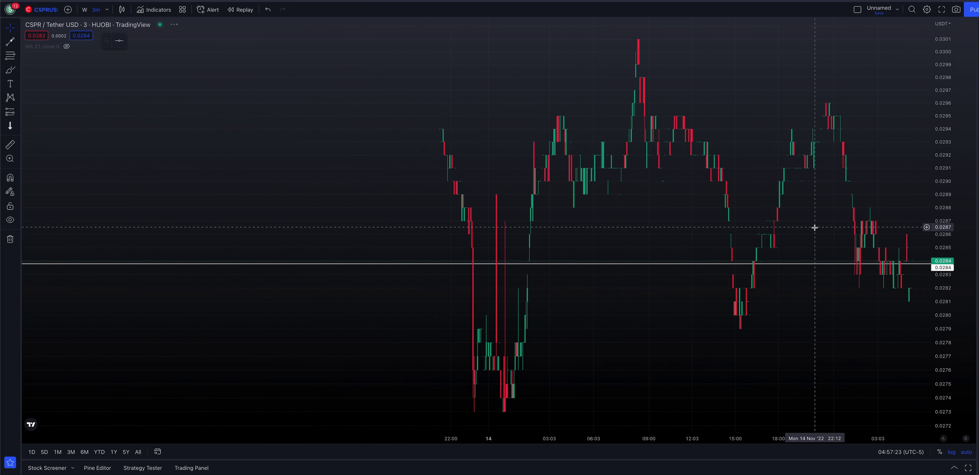
{"action": "left_click_drag", "start_coordinate": [833, 241], "coordinate": [646, 240]}
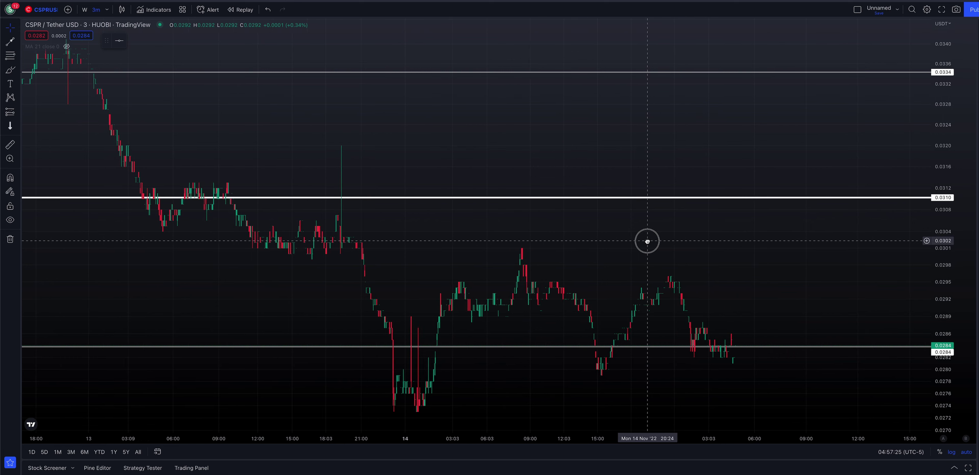
Point at the 14 November lows with a temporary arrow starting on 13 November below the 0.0284 line and discard it.
{"action": "left_click", "coordinate": [10, 43]}
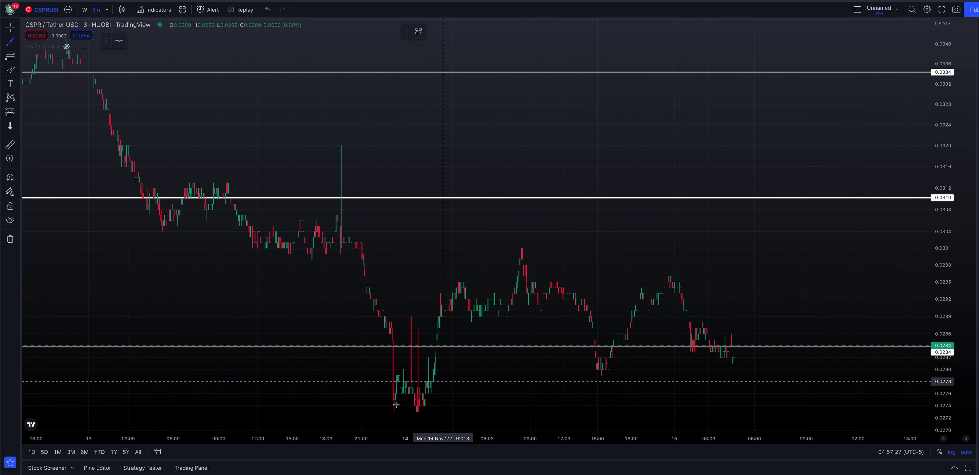
{"action": "left_click", "coordinate": [286, 401]}
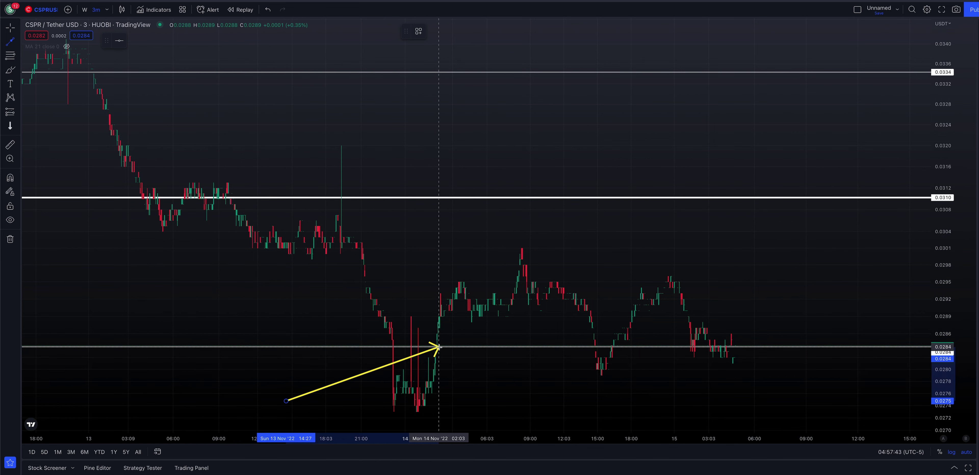
{"action": "key", "text": "Escape"}
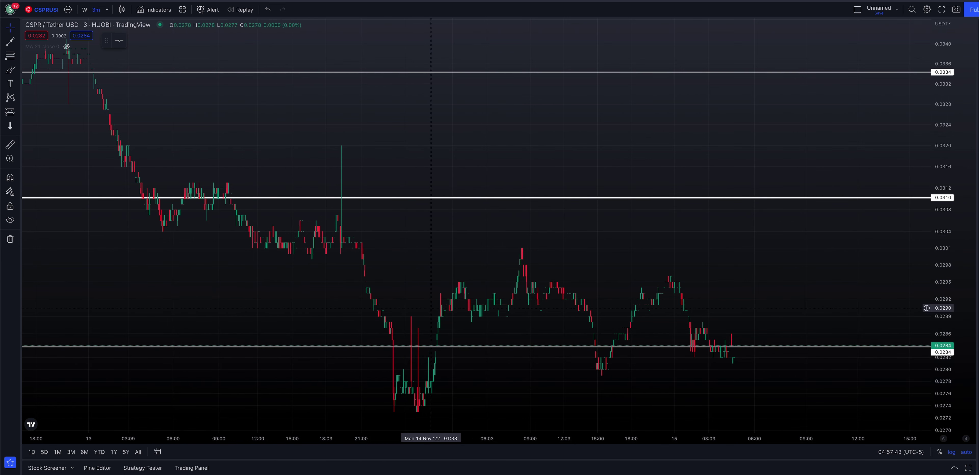
Return the chart to the 1-day interval and examine the price history up to mid-November.
{"action": "left_click", "coordinate": [108, 14]}
{"action": "left_click", "coordinate": [129, 271]}
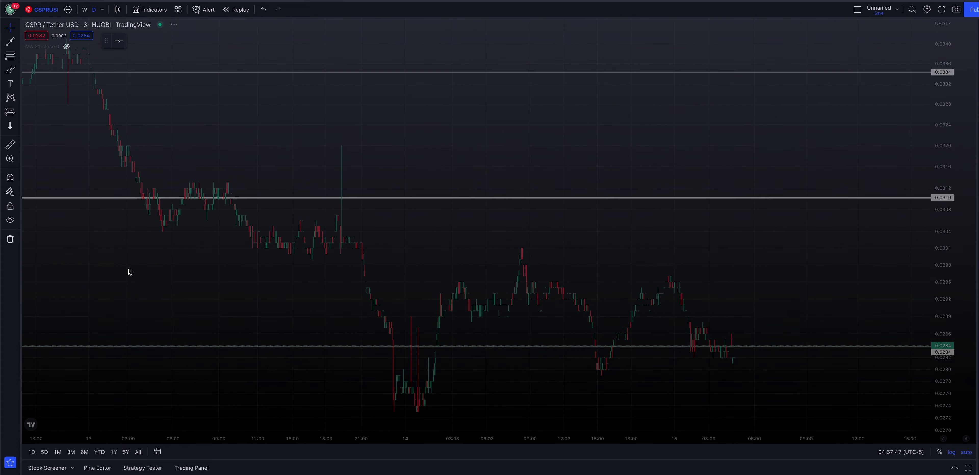
{"action": "scroll", "coordinate": [549, 232], "scroll_direction": "down", "scroll_amount": 5}
{"action": "scroll", "coordinate": [616, 284], "scroll_direction": "up", "scroll_amount": 5}
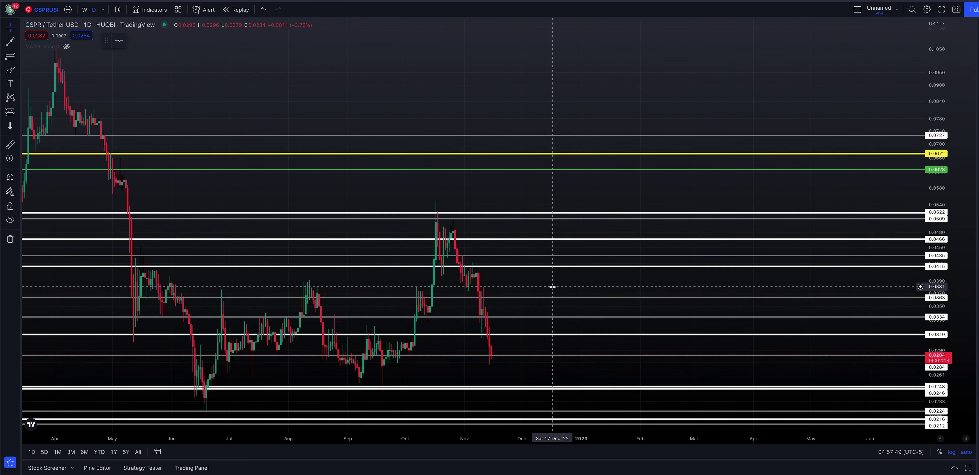
{"action": "left_click_drag", "start_coordinate": [502, 197], "coordinate": [815, 197]}
{"action": "scroll", "coordinate": [815, 197], "scroll_direction": "up", "scroll_amount": 3}
{"action": "scroll", "coordinate": [709, 102], "scroll_direction": "up", "scroll_amount": 3}
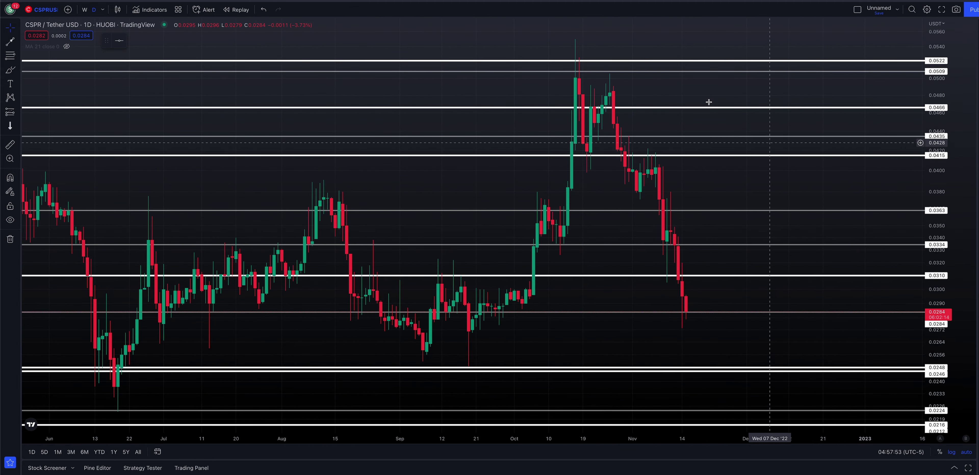
{"action": "scroll", "coordinate": [739, 138], "scroll_direction": "down", "scroll_amount": 3}
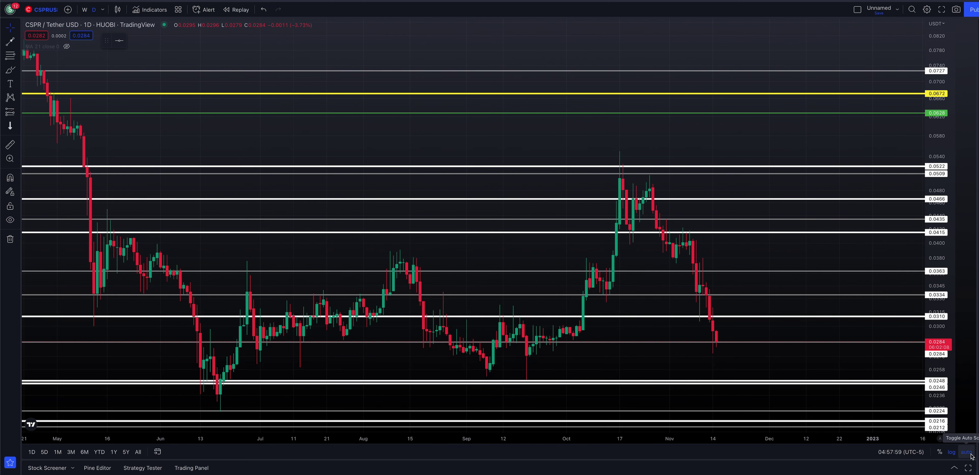
Circle the September lows around the 0.0248 level and the mid-August to early October trading range with the brush.
{"action": "left_click_drag", "start_coordinate": [627, 137], "coordinate": [690, 130]}
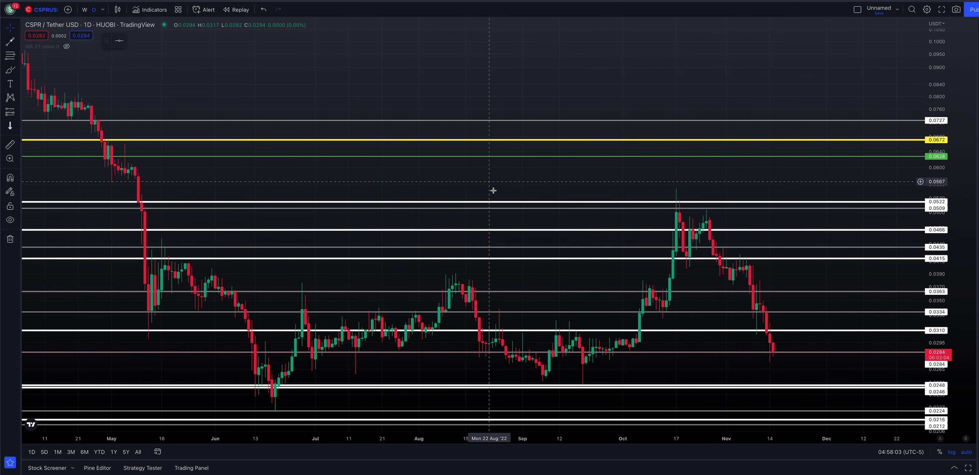
{"action": "scroll", "coordinate": [493, 190], "scroll_direction": "up", "scroll_amount": 2}
{"action": "left_click_drag", "start_coordinate": [492, 81], "coordinate": [551, 68]}
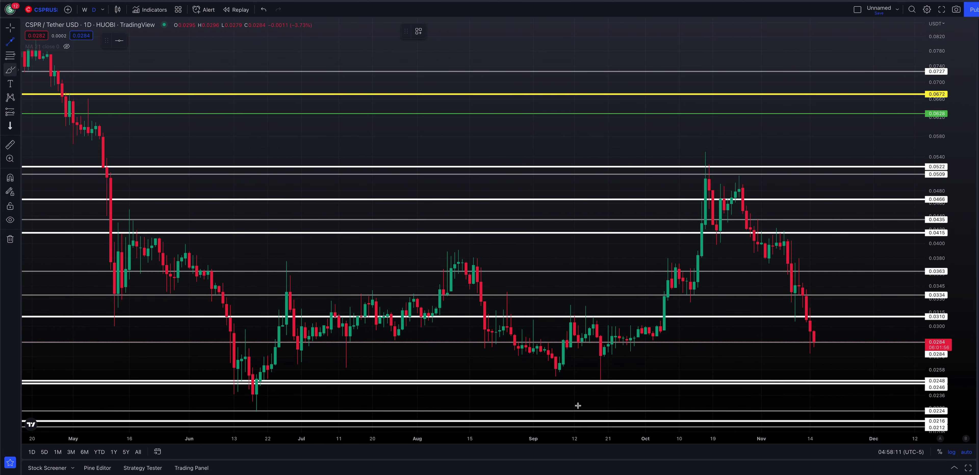
{"action": "mouse_move", "coordinate": [604, 368]}
{"action": "left_mouse_down"}
{"action": "mouse_move", "coordinate": [614, 367]}
{"action": "mouse_move", "coordinate": [542, 370]}
{"action": "mouse_move", "coordinate": [540, 386]}
{"action": "mouse_move", "coordinate": [619, 390]}
{"action": "mouse_move", "coordinate": [610, 371]}
{"action": "left_mouse_up"}
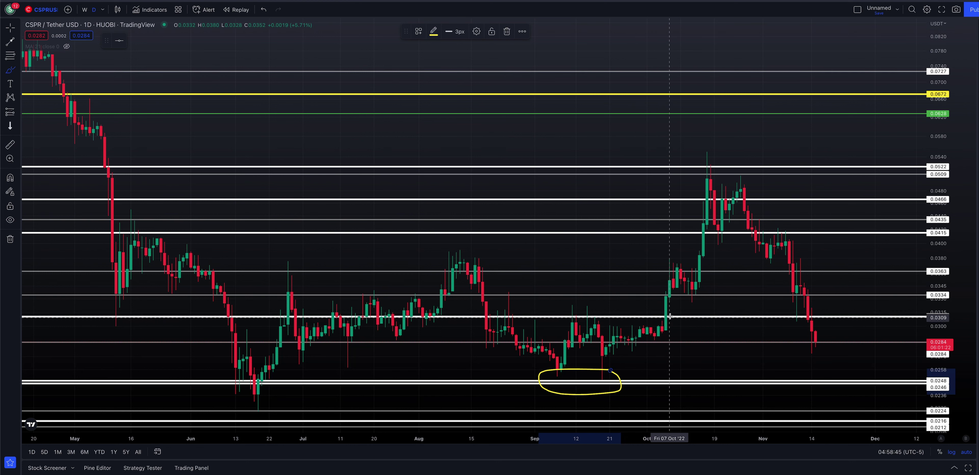
{"action": "mouse_move", "coordinate": [674, 312]}
{"action": "left_mouse_down"}
{"action": "mouse_move", "coordinate": [486, 310]}
{"action": "mouse_move", "coordinate": [477, 335]}
{"action": "mouse_move", "coordinate": [545, 363]}
{"action": "mouse_move", "coordinate": [649, 359]}
{"action": "mouse_move", "coordinate": [677, 334]}
{"action": "mouse_move", "coordinate": [671, 312]}
{"action": "left_mouse_up"}
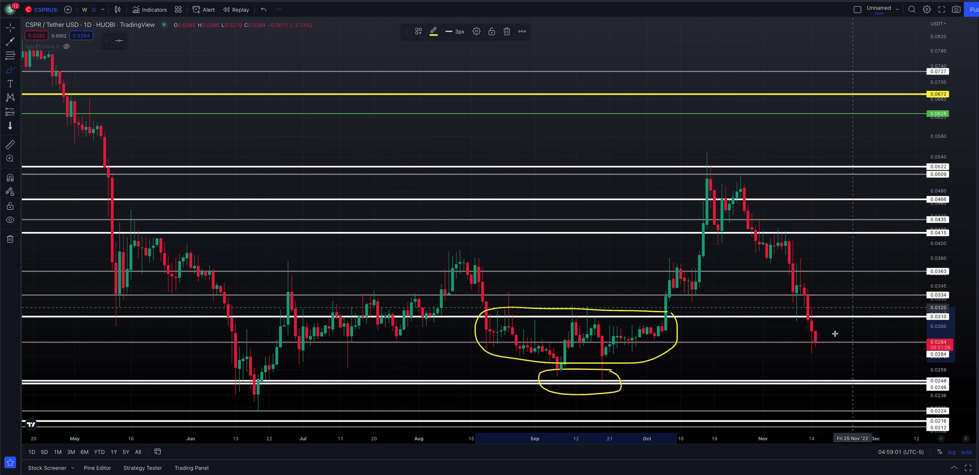
Delete the brush circles around the mid-August to early October range and the September lows.
{"action": "key", "text": "Delete"}
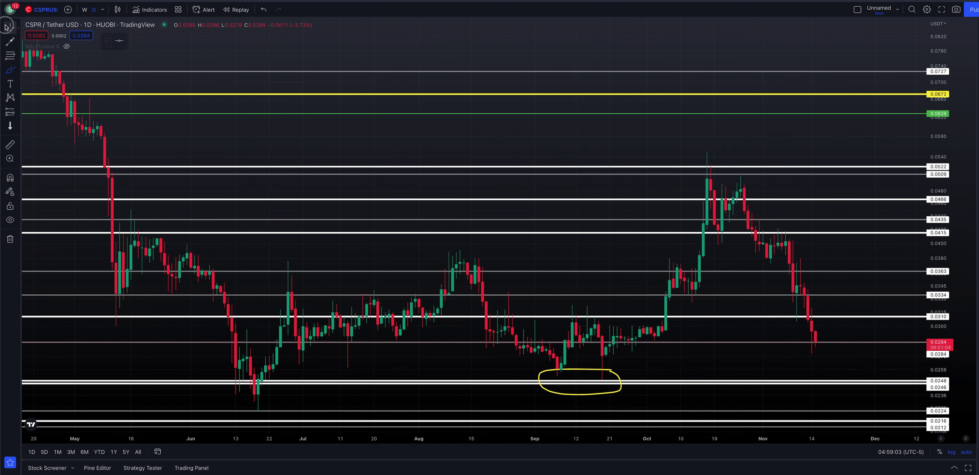
{"action": "left_click", "coordinate": [8, 27]}
{"action": "left_click", "coordinate": [616, 376]}
{"action": "key", "text": "Delete"}
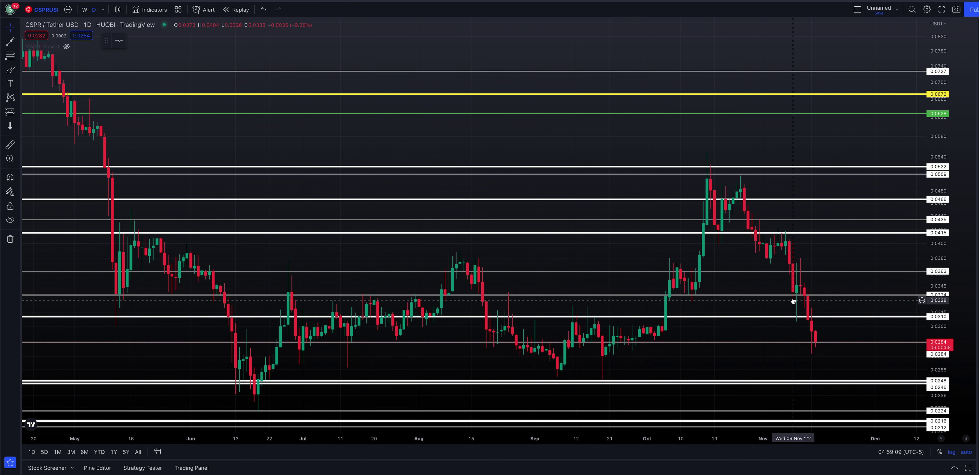
Circle the mid-June lows around the 0.0248 and 0.0246 levels with the brush and delete the circle.
{"action": "scroll", "coordinate": [701, 306], "scroll_direction": "up", "scroll_amount": 2}
{"action": "scroll", "coordinate": [701, 306], "scroll_direction": "up", "scroll_amount": 1}
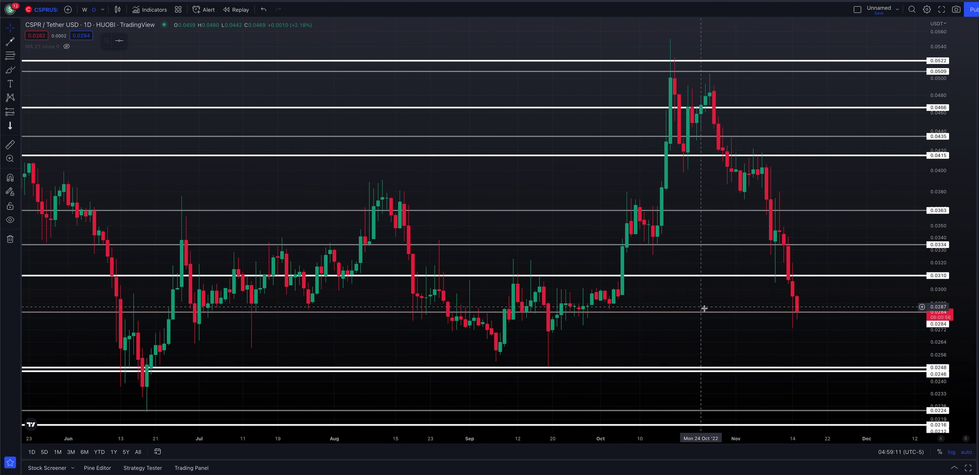
{"action": "left_click_drag", "start_coordinate": [442, 182], "coordinate": [508, 182]}
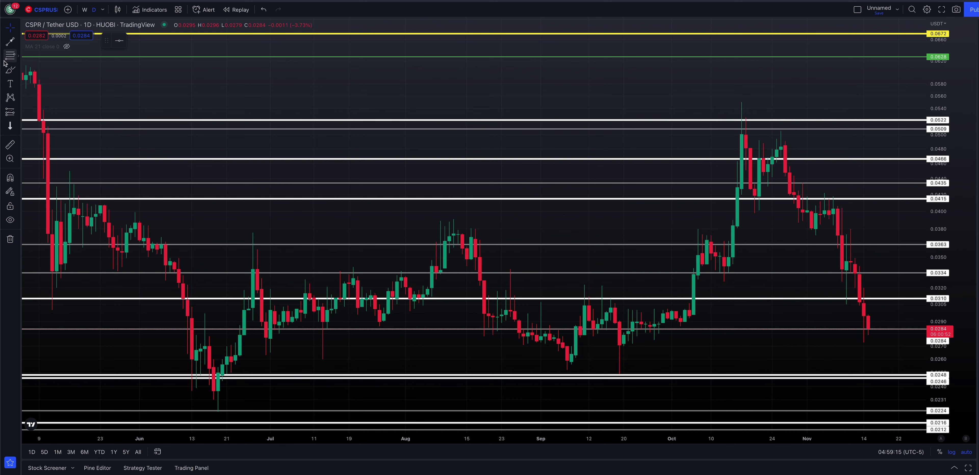
{"action": "left_click", "coordinate": [10, 69]}
{"action": "mouse_move", "coordinate": [258, 367]}
{"action": "left_mouse_down"}
{"action": "mouse_move", "coordinate": [202, 356]}
{"action": "mouse_move", "coordinate": [174, 379]}
{"action": "mouse_move", "coordinate": [199, 406]}
{"action": "mouse_move", "coordinate": [234, 404]}
{"action": "mouse_move", "coordinate": [254, 391]}
{"action": "mouse_move", "coordinate": [257, 367]}
{"action": "left_mouse_up"}
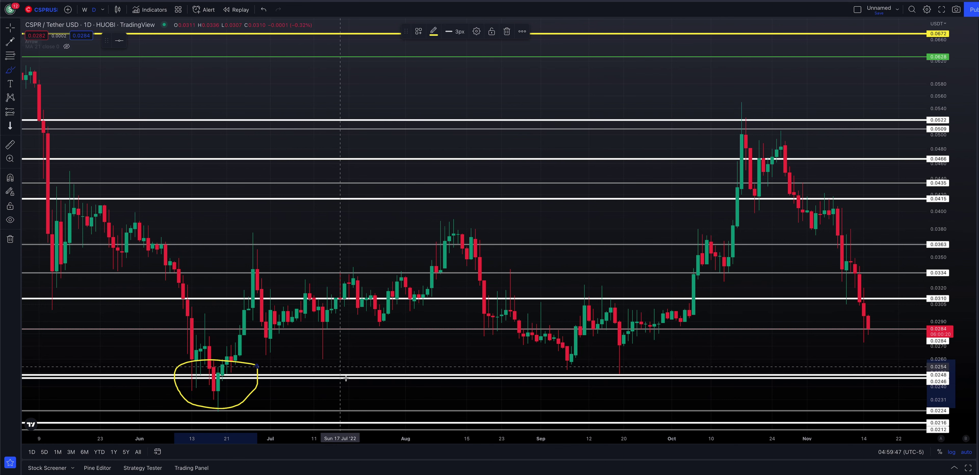
{"action": "left_click", "coordinate": [10, 27]}
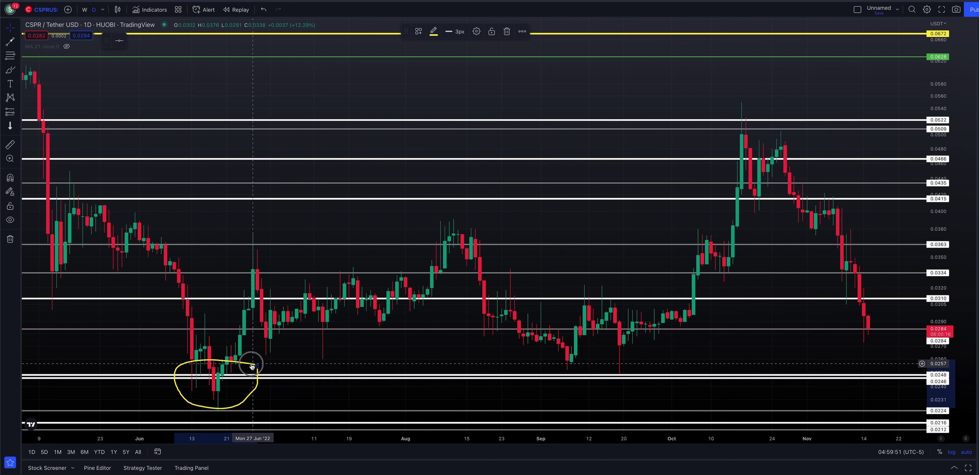
{"action": "key", "text": "Delete"}
Draft an arrow beside the mid-November candle from 0.0291 down to about 0.0230 and discard it.
{"action": "scroll", "coordinate": [255, 359], "scroll_direction": "down", "scroll_amount": 6}
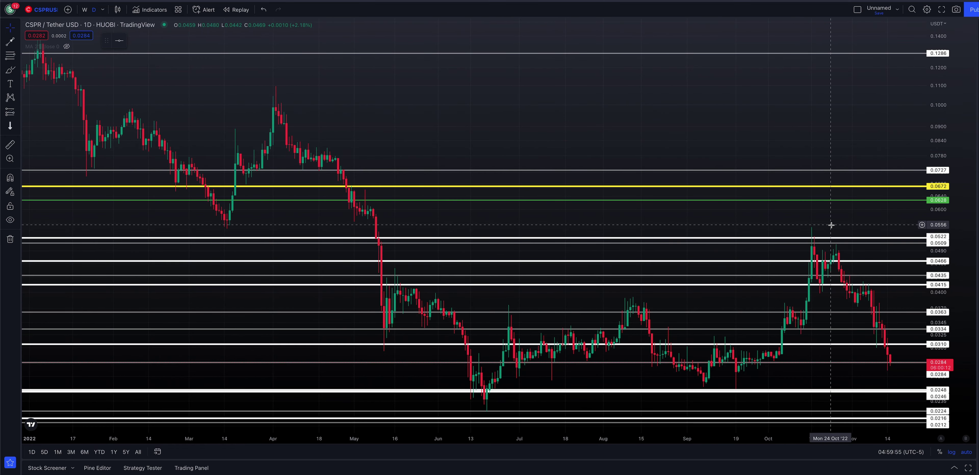
{"action": "left_click_drag", "start_coordinate": [830, 226], "coordinate": [715, 209]}
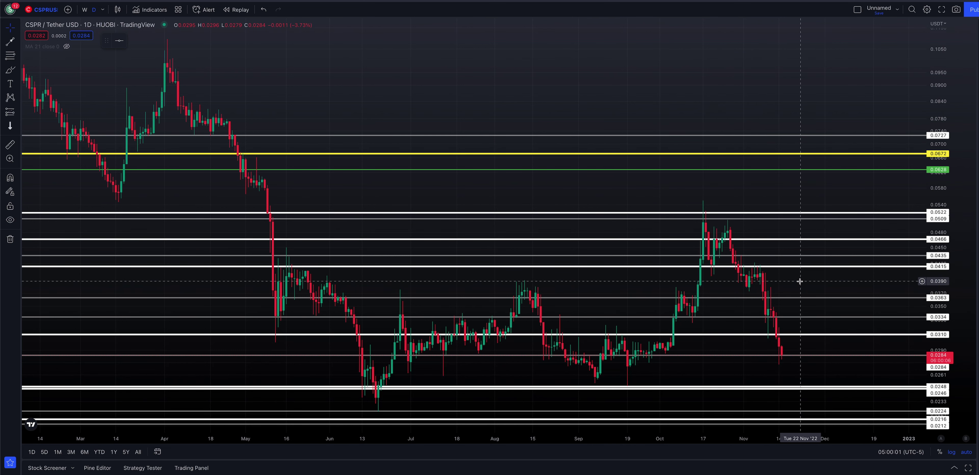
{"action": "left_click_drag", "start_coordinate": [821, 188], "coordinate": [780, 181]}
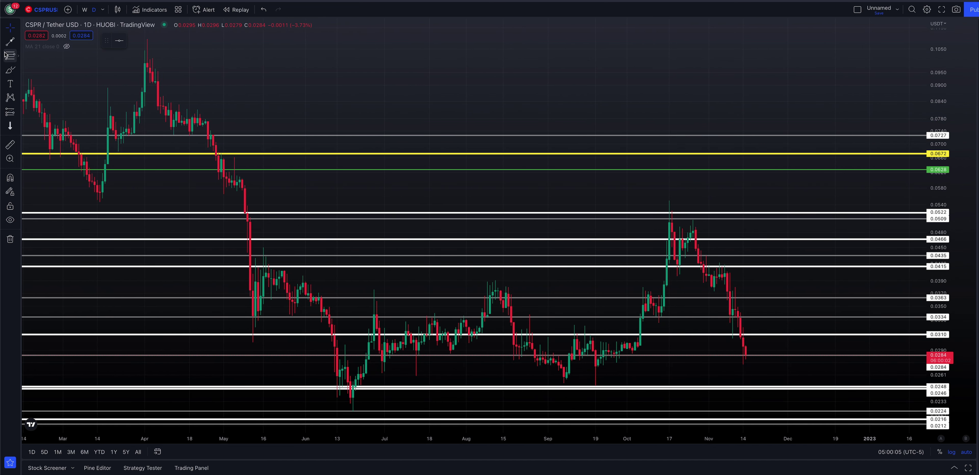
{"action": "left_click", "coordinate": [9, 45]}
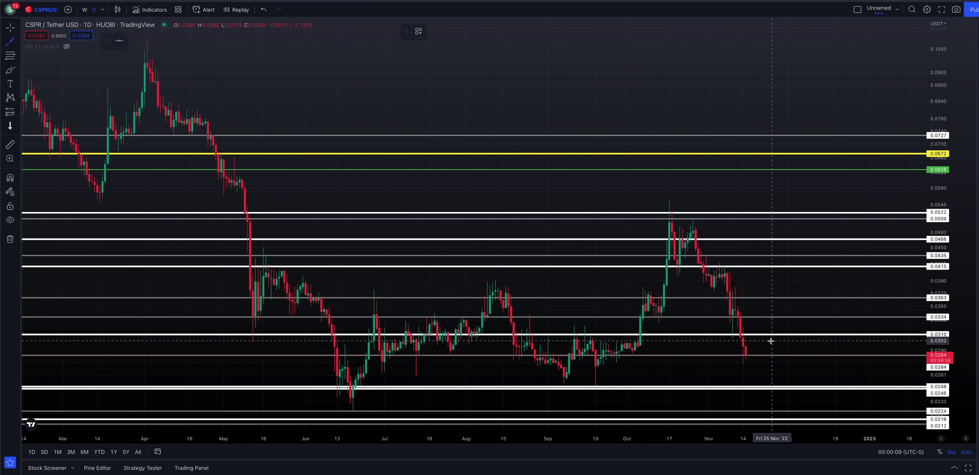
{"action": "left_click", "coordinate": [761, 349]}
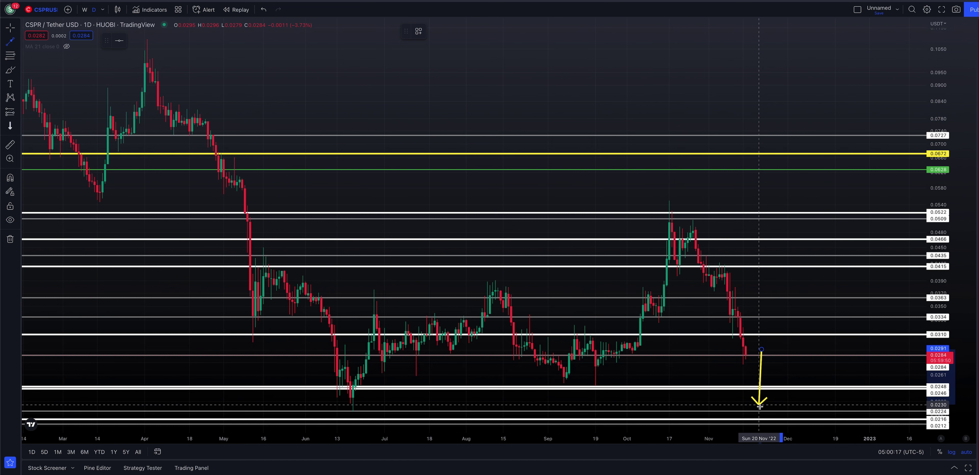
{"action": "key", "text": "Escape"}
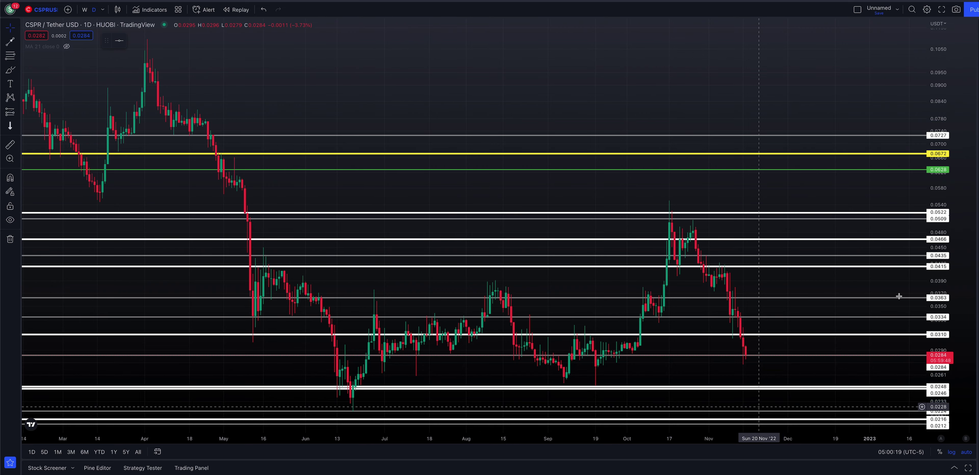
Draft an arrow from 0.0286 past the lower support levels down to about 0.0117 and discard it.
{"action": "left_click_drag", "start_coordinate": [937, 79], "coordinate": [936, 95]}
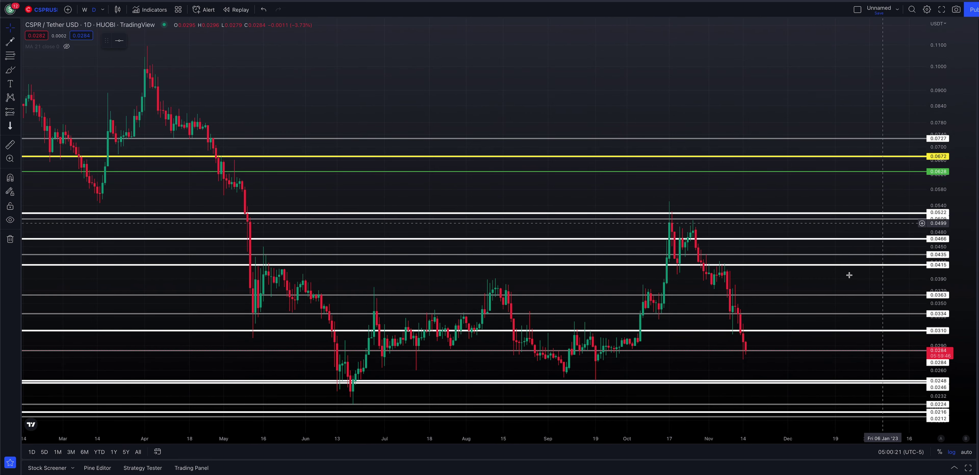
{"action": "left_click_drag", "start_coordinate": [840, 280], "coordinate": [830, 81]}
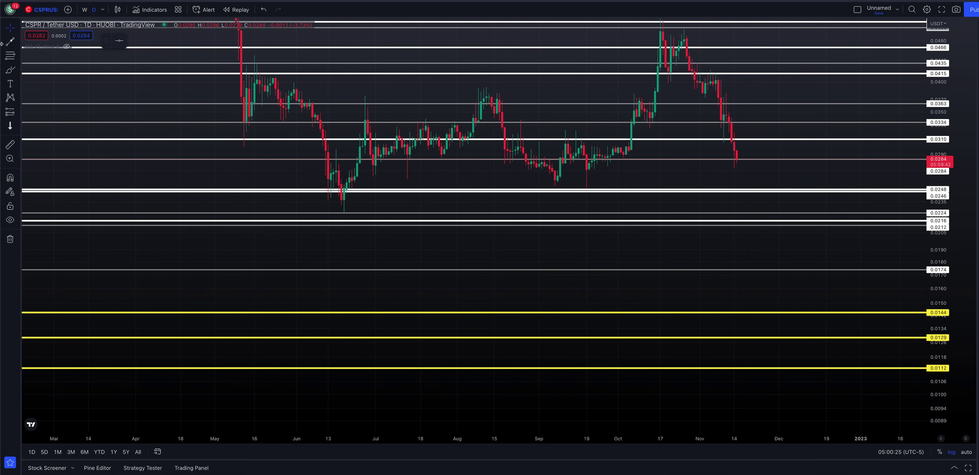
{"action": "left_click", "coordinate": [10, 45]}
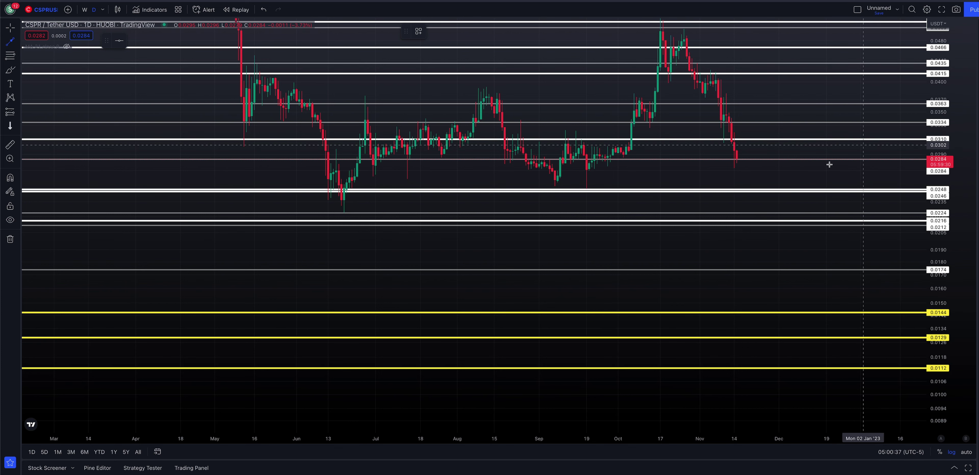
{"action": "left_click", "coordinate": [754, 157]}
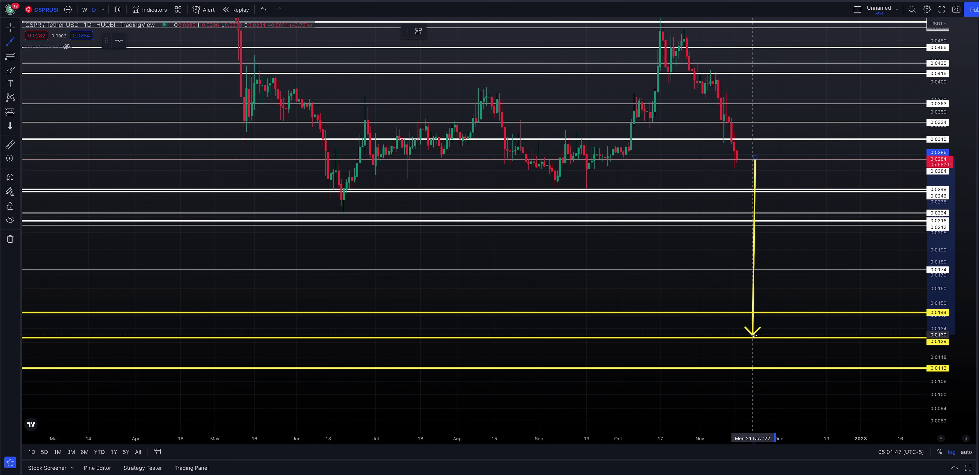
{"action": "left_click", "coordinate": [754, 347]}
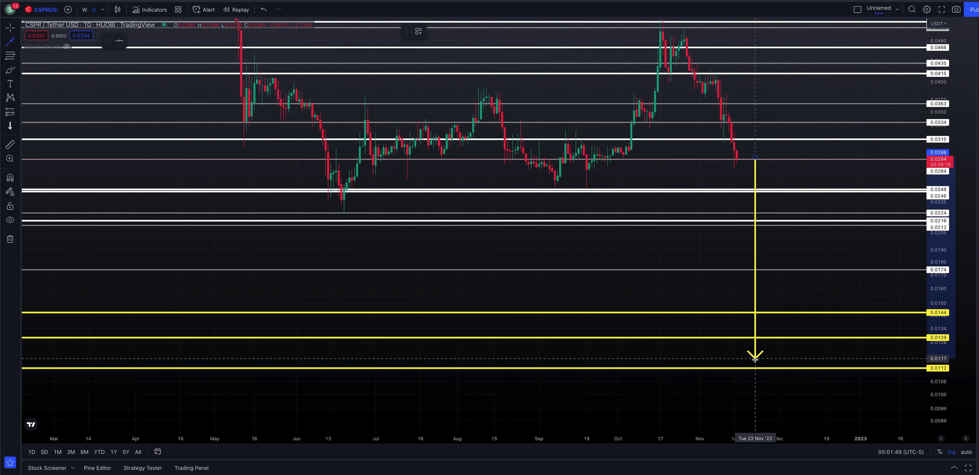
{"action": "key", "text": "Delete"}
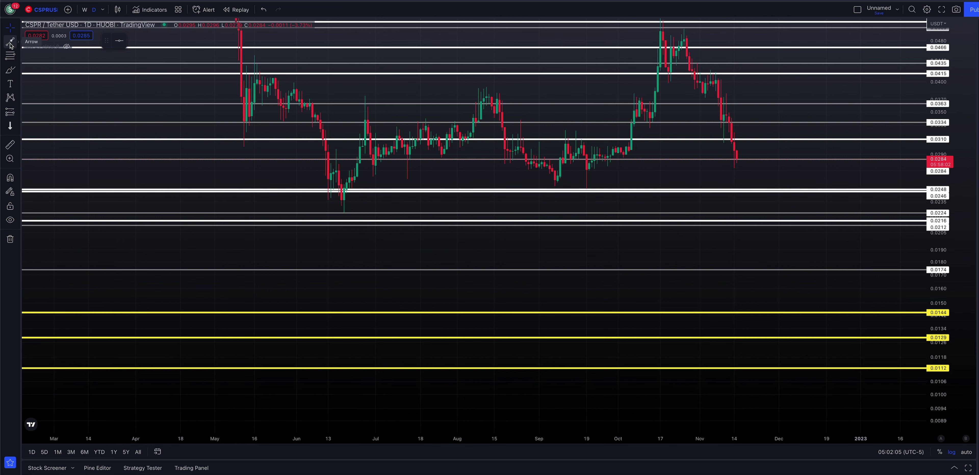
Brush a W-shaped bottom dipping to the 0.0112 level and trace the October–November decline down to the 0.0224 level.
{"action": "left_click", "coordinate": [11, 70]}
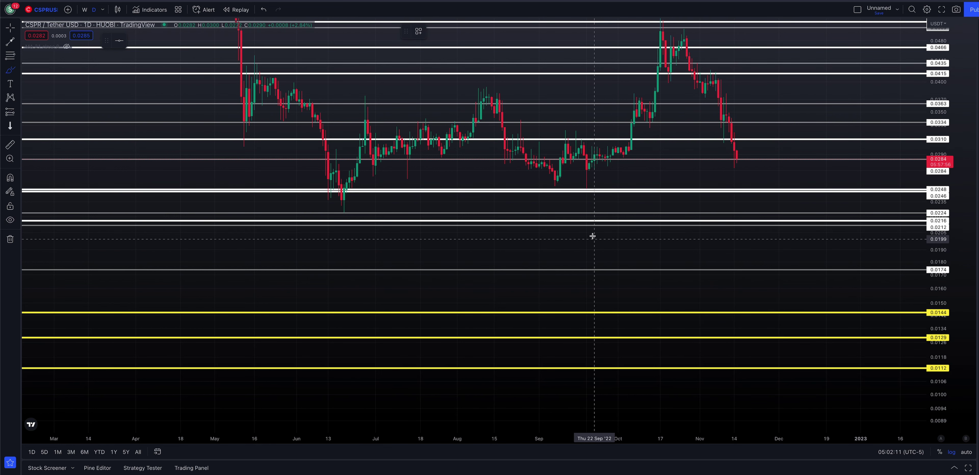
{"action": "mouse_move", "coordinate": [592, 236]}
{"action": "left_mouse_down"}
{"action": "mouse_move", "coordinate": [616, 272]}
{"action": "mouse_move", "coordinate": [622, 367]}
{"action": "mouse_move", "coordinate": [632, 300]}
{"action": "mouse_move", "coordinate": [641, 335]}
{"action": "mouse_move", "coordinate": [663, 254]}
{"action": "left_mouse_up"}
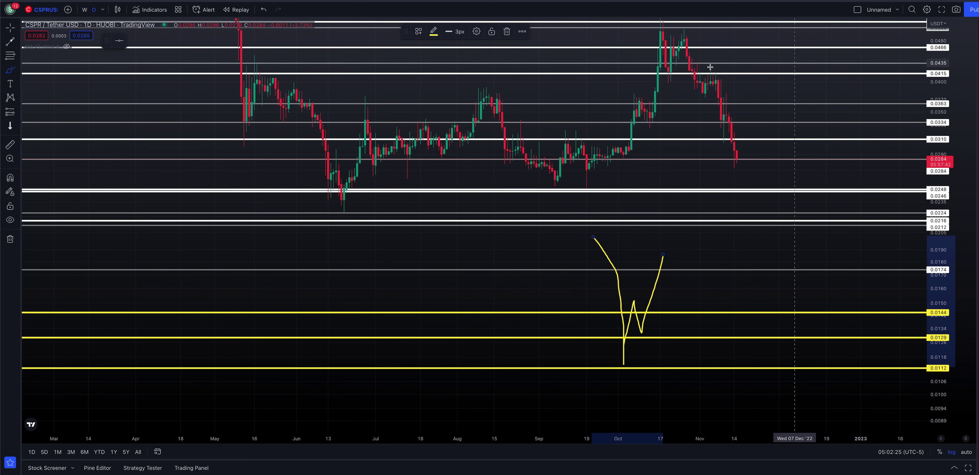
{"action": "mouse_move", "coordinate": [661, 30]}
{"action": "left_mouse_down"}
{"action": "mouse_move", "coordinate": [666, 57]}
{"action": "mouse_move", "coordinate": [684, 41]}
{"action": "mouse_move", "coordinate": [706, 88]}
{"action": "mouse_move", "coordinate": [718, 69]}
{"action": "mouse_move", "coordinate": [733, 132]}
{"action": "mouse_move", "coordinate": [734, 209]}
{"action": "left_mouse_up"}
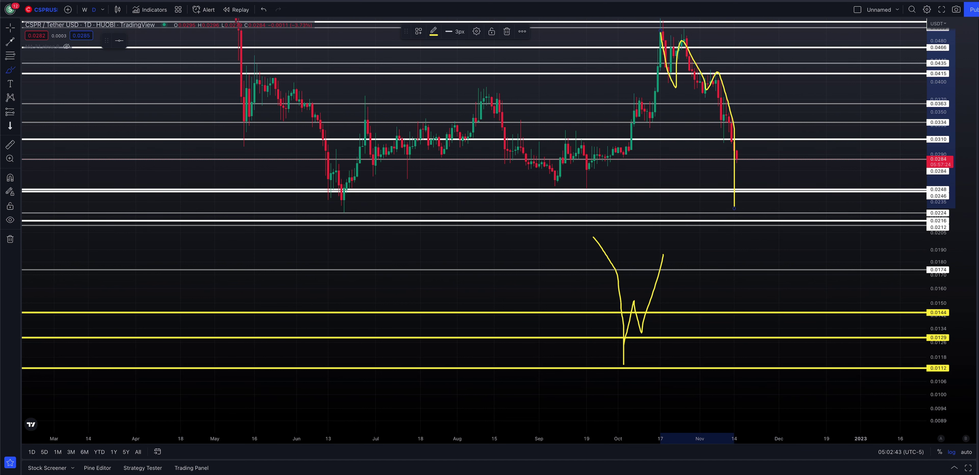
Delete the W-shaped brush stroke and the brush trace over the October–November decline.
{"action": "left_click", "coordinate": [10, 27]}
{"action": "left_click", "coordinate": [604, 248]}
{"action": "key", "text": "Delete"}
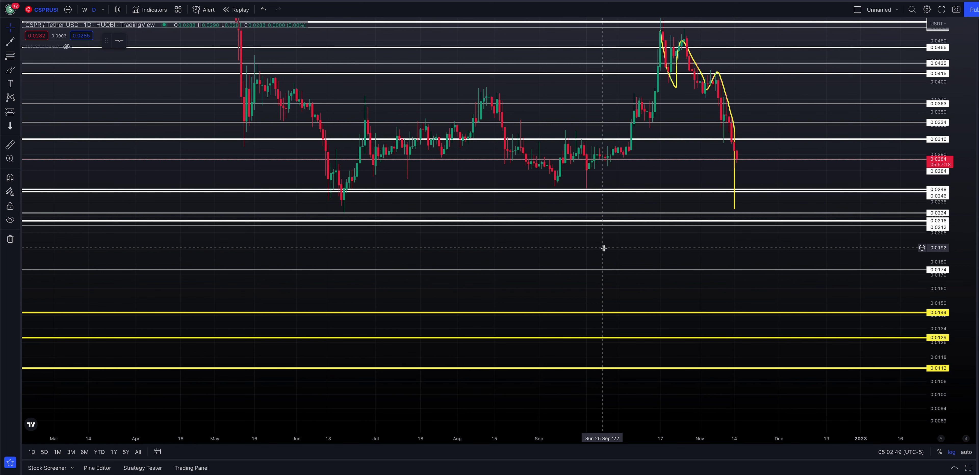
{"action": "left_click", "coordinate": [735, 178]}
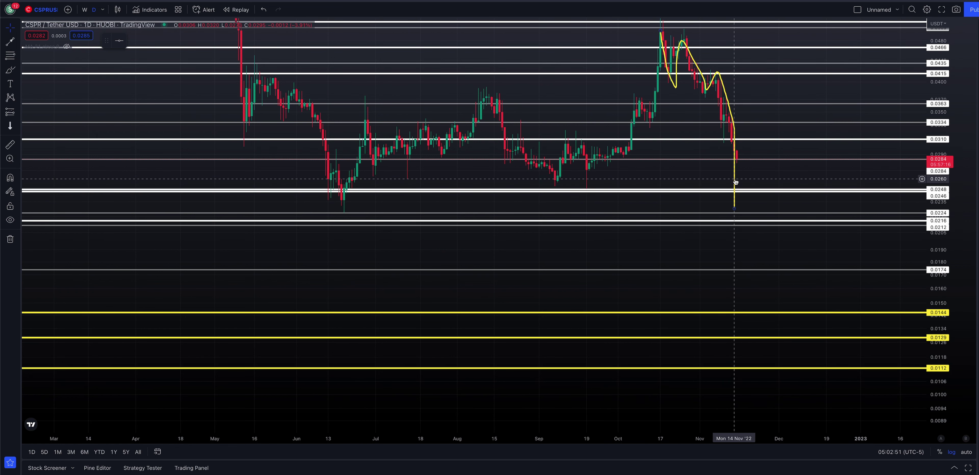
{"action": "key", "text": "Delete"}
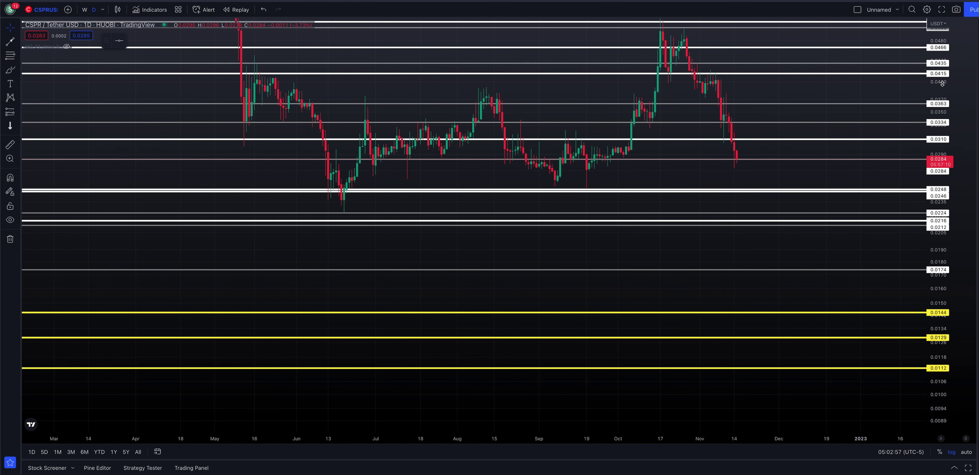
Draft arrows from 0.0190 back towards the September candles and from 0.0285 down to about 0.0137, discarding both.
{"action": "left_click_drag", "start_coordinate": [942, 87], "coordinate": [944, 93]}
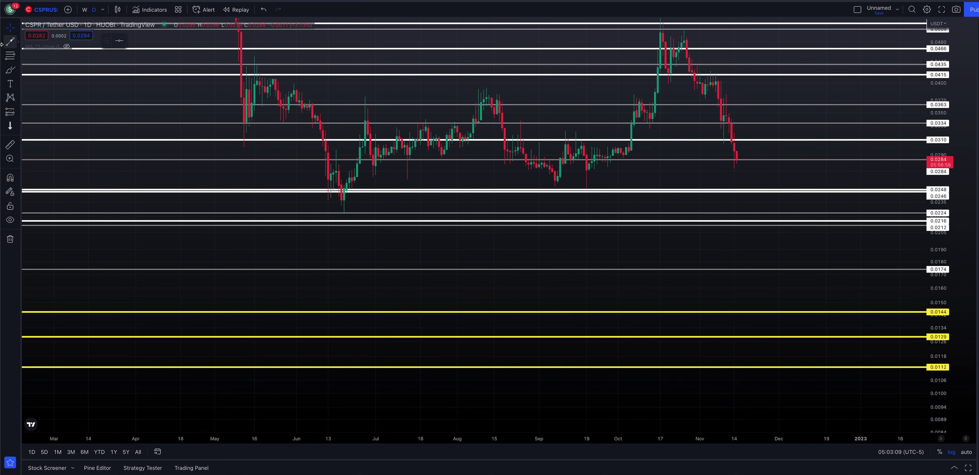
{"action": "left_click", "coordinate": [10, 42]}
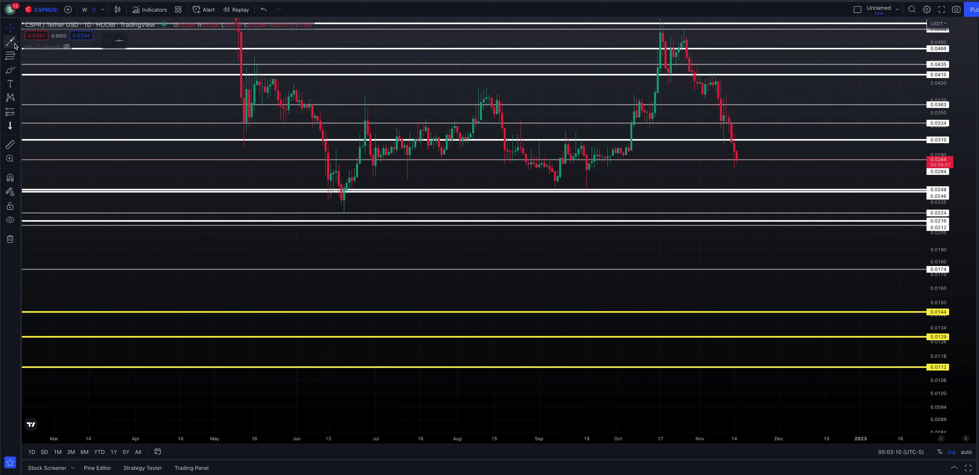
{"action": "left_click", "coordinate": [771, 250]}
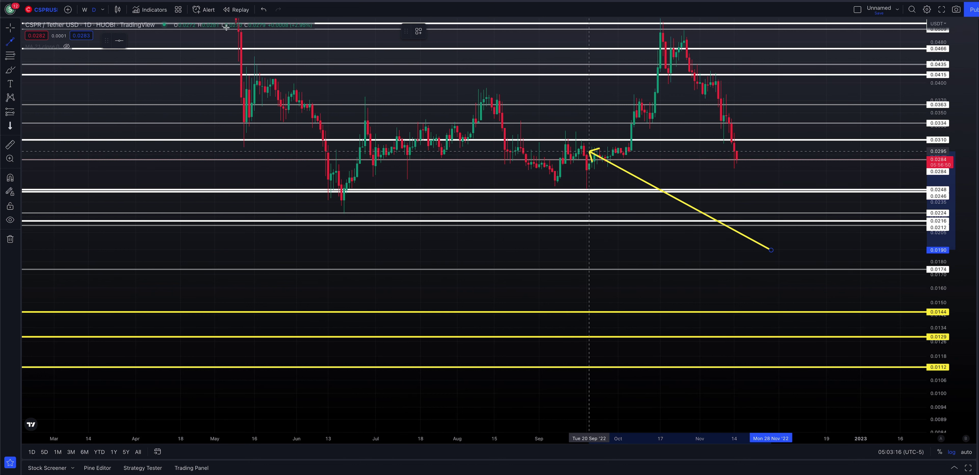
{"action": "key", "text": "Escape"}
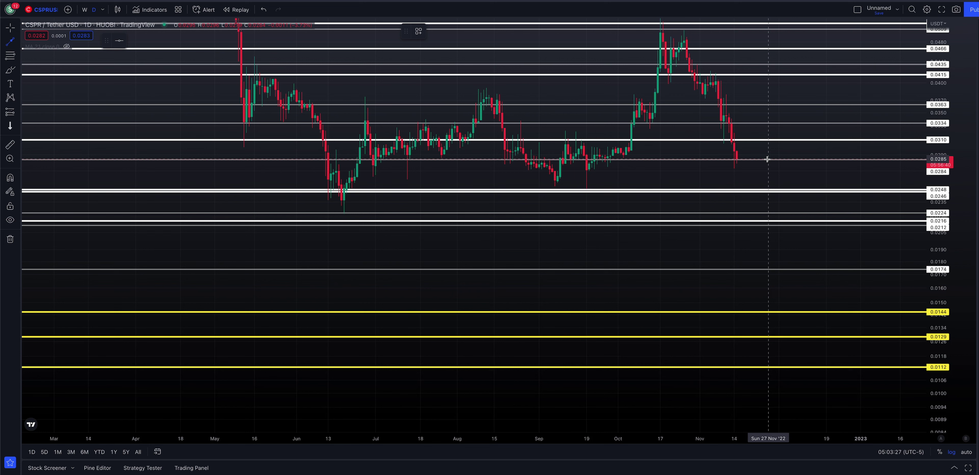
{"action": "left_click", "coordinate": [768, 159]}
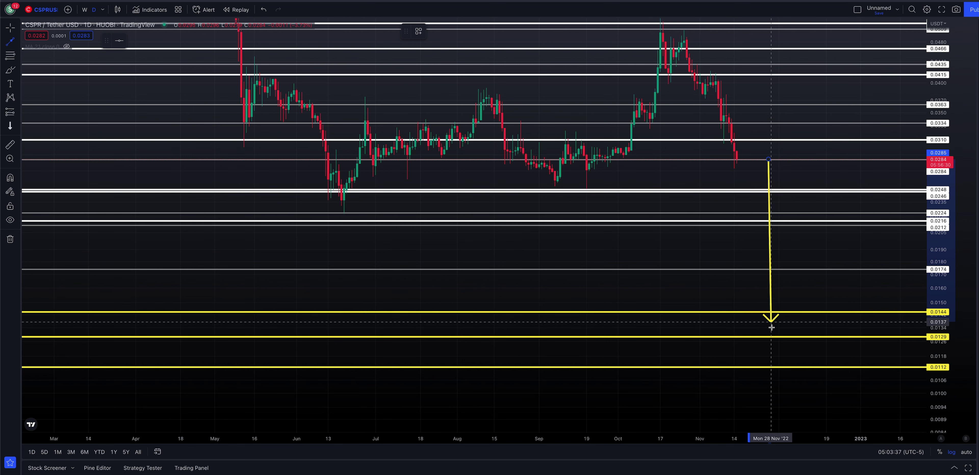
{"action": "key", "text": "Escape"}
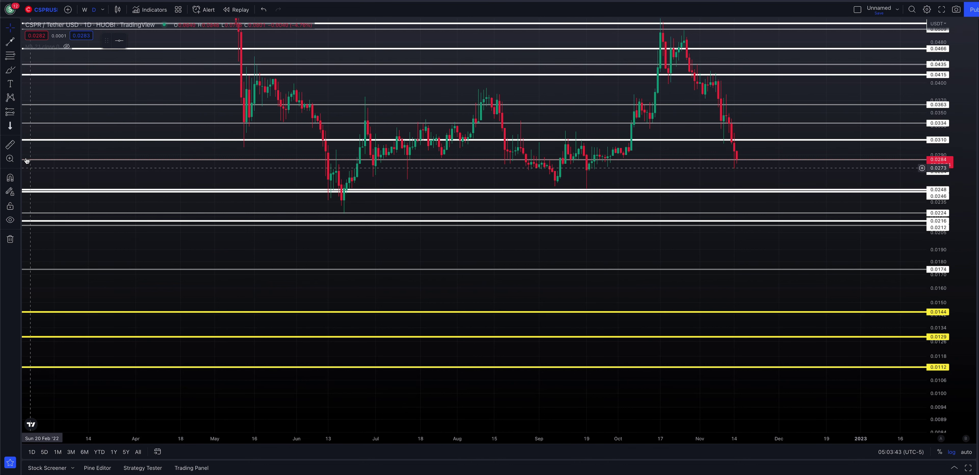
Measure the price drop from 0.0286 down to about 0.0114, just above the lowest yellow level, and clear the measurement.
{"action": "left_click", "coordinate": [11, 149]}
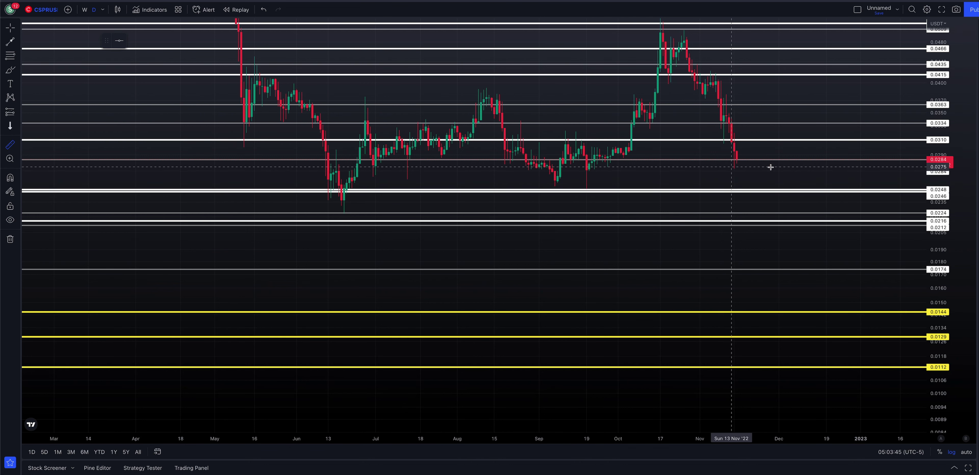
{"action": "left_click", "coordinate": [751, 159]}
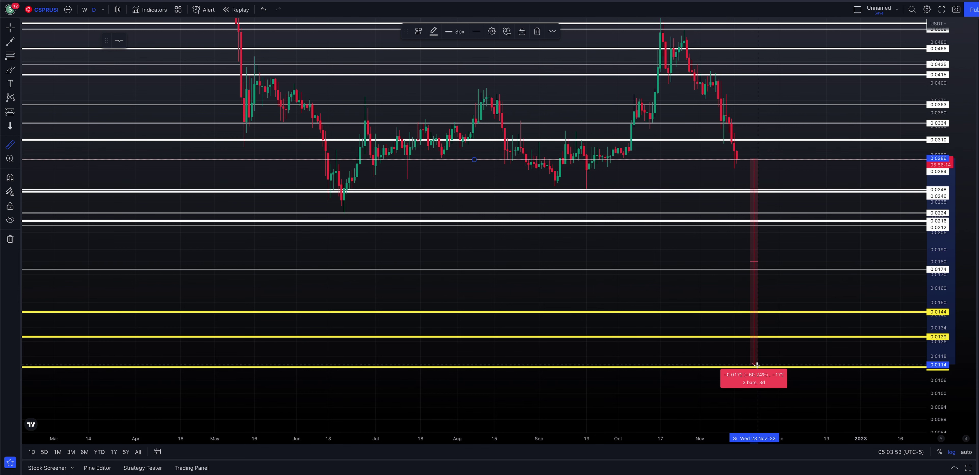
{"action": "key", "text": "Escape"}
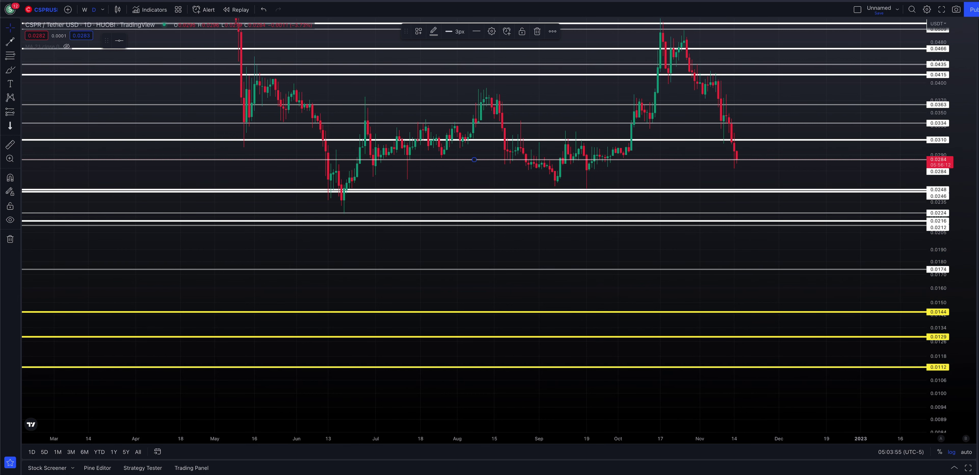
Reset the price scale and examine the horizontal levels from the 0.0112 support up to the 0.9709 line.
{"action": "double_click", "coordinate": [938, 86]}
{"action": "scroll", "coordinate": [918, 293], "scroll_direction": "left", "scroll_amount": 3}
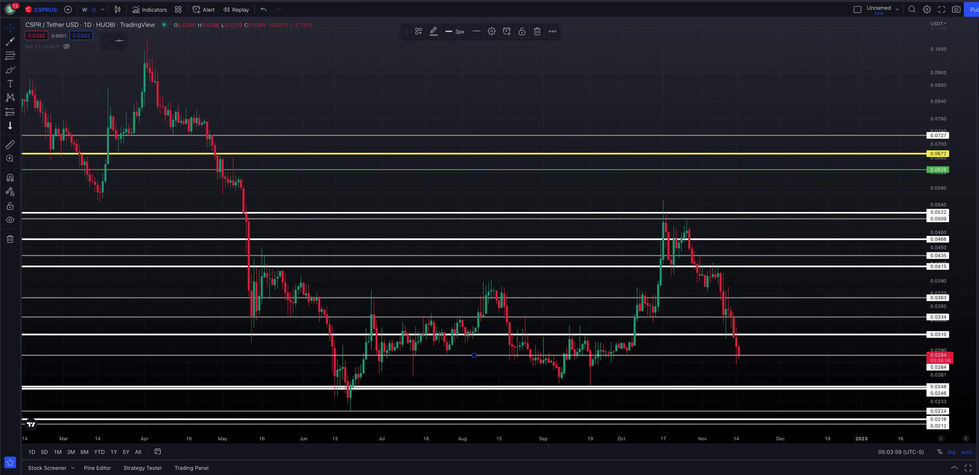
{"action": "left_click", "coordinate": [892, 201]}
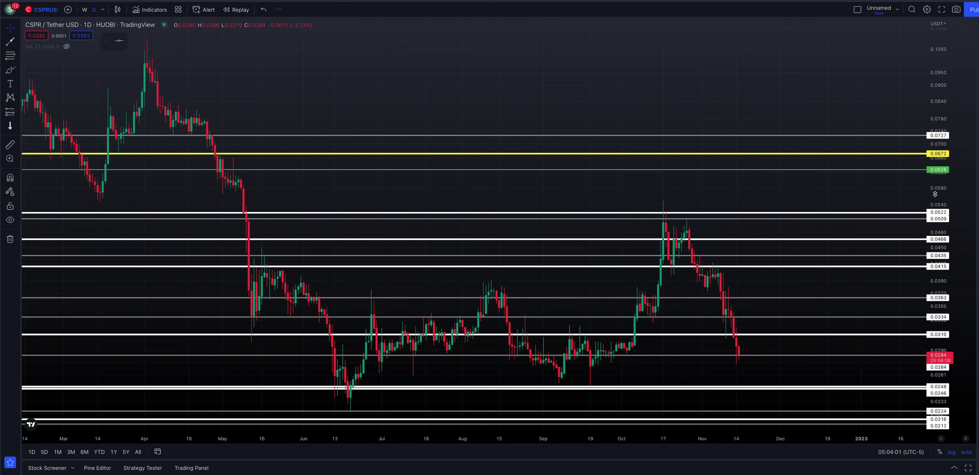
{"action": "mouse_move", "coordinate": [938, 189]}
{"action": "left_mouse_down"}
{"action": "mouse_move", "coordinate": [920, 193]}
{"action": "mouse_move", "coordinate": [917, 89]}
{"action": "left_mouse_up"}
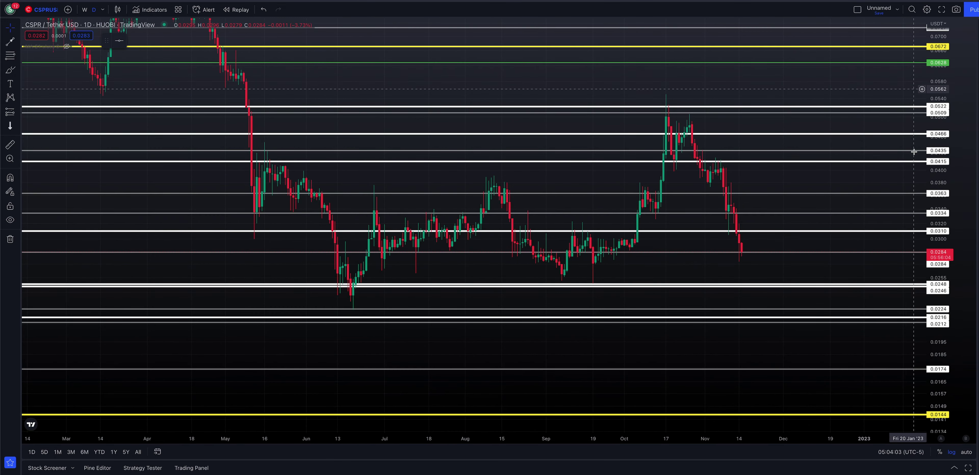
{"action": "left_click_drag", "start_coordinate": [828, 234], "coordinate": [821, 204]}
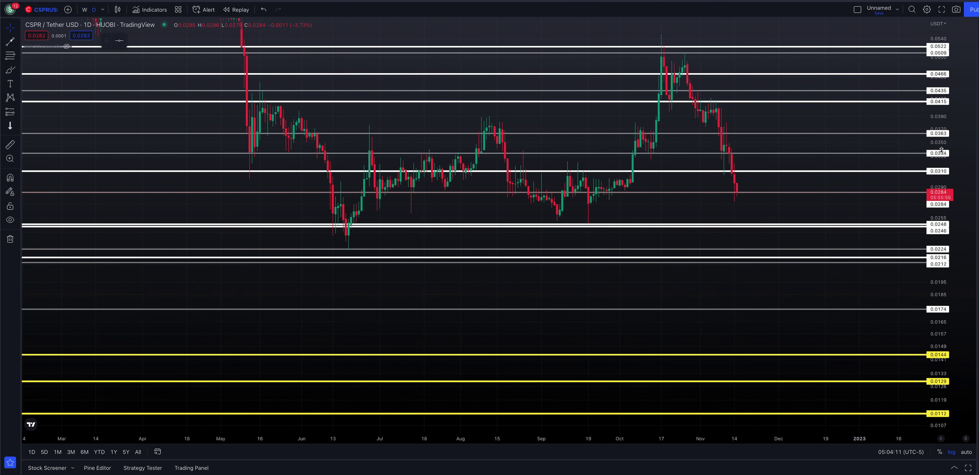
{"action": "double_click", "coordinate": [939, 141]}
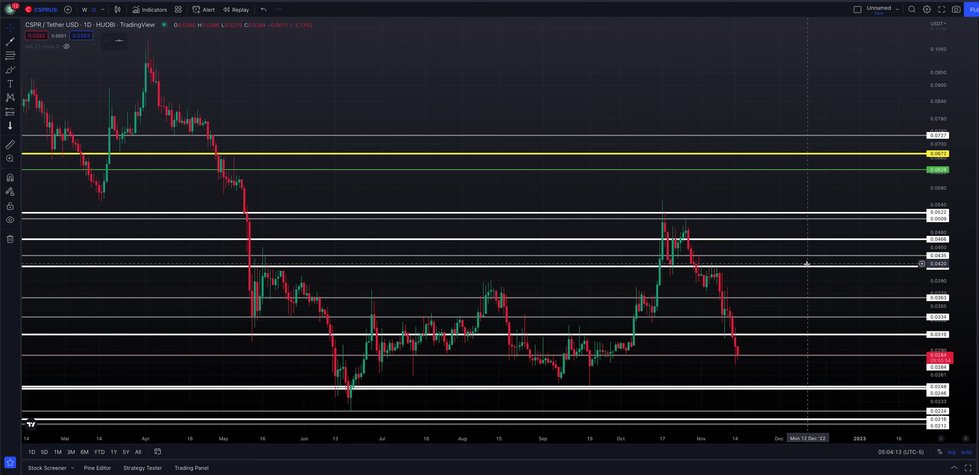
{"action": "left_click_drag", "start_coordinate": [931, 120], "coordinate": [930, 171]}
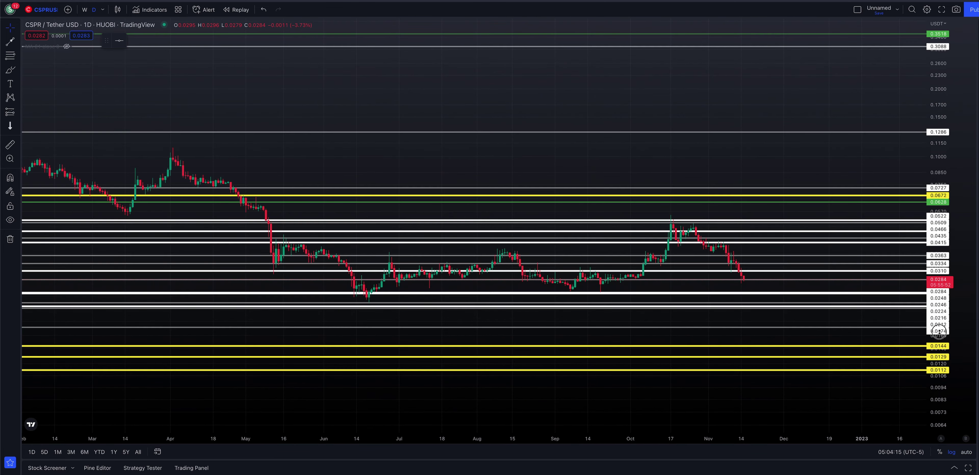
{"action": "left_click_drag", "start_coordinate": [808, 110], "coordinate": [867, 223]}
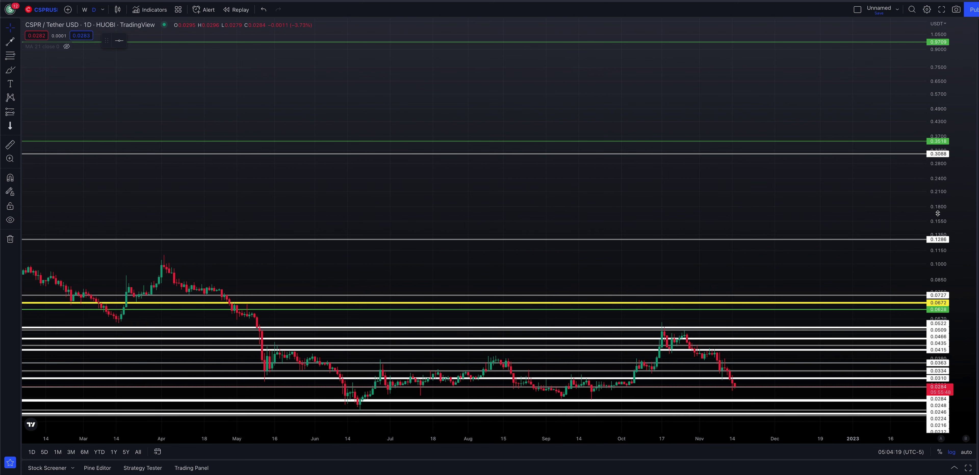
{"action": "left_click_drag", "start_coordinate": [933, 205], "coordinate": [930, 259]}
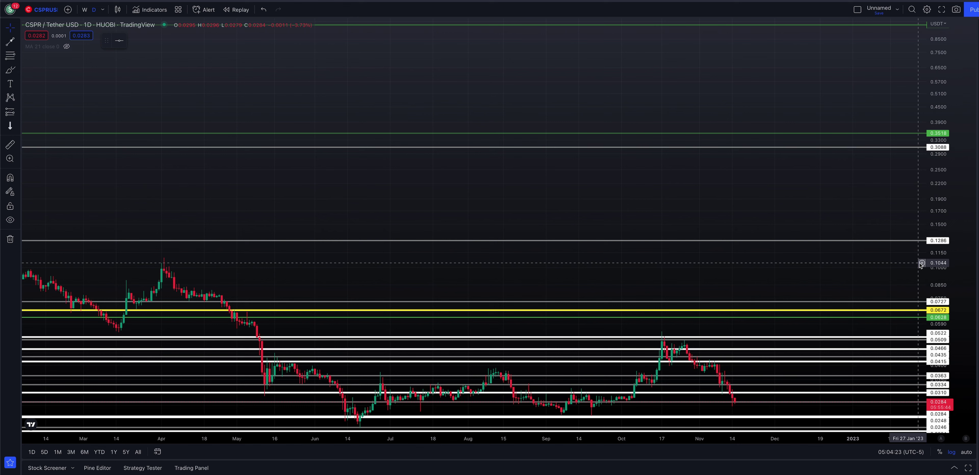
Draft an arrow from 0.0287 in mid-November up to about 0.2566, discard it and reset the chart scale.
{"action": "left_click_drag", "start_coordinate": [943, 175], "coordinate": [942, 230]}
{"action": "left_click", "coordinate": [10, 41]}
{"action": "left_click", "coordinate": [753, 375]}
{"action": "left_click", "coordinate": [762, 176]}
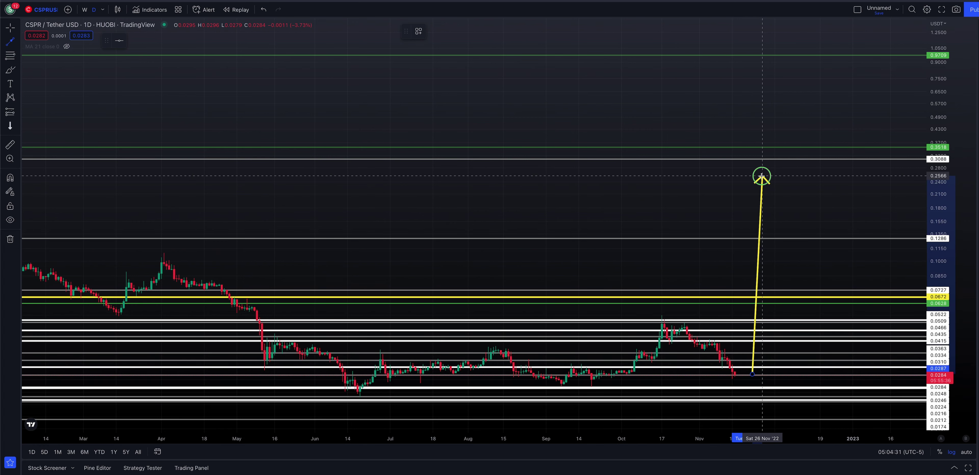
{"action": "key", "text": "Delete"}
{"action": "key", "text": "alt+r"}
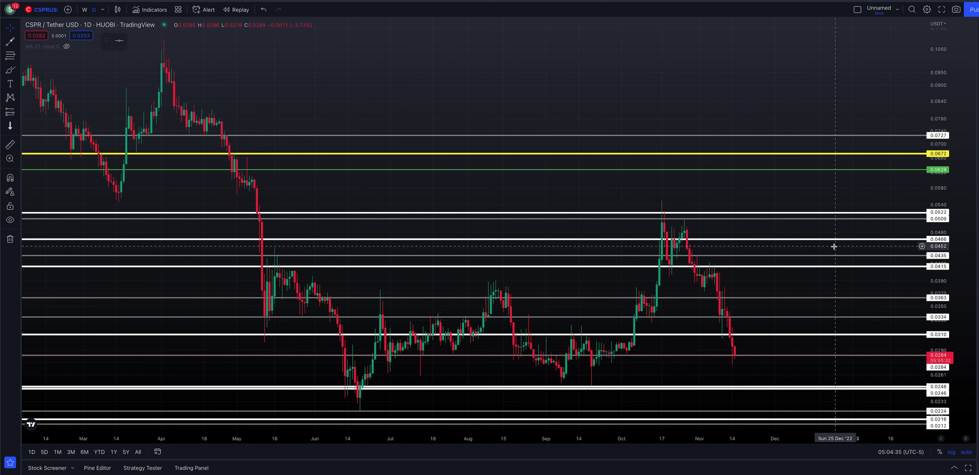
{"action": "left_click", "coordinate": [834, 240]}
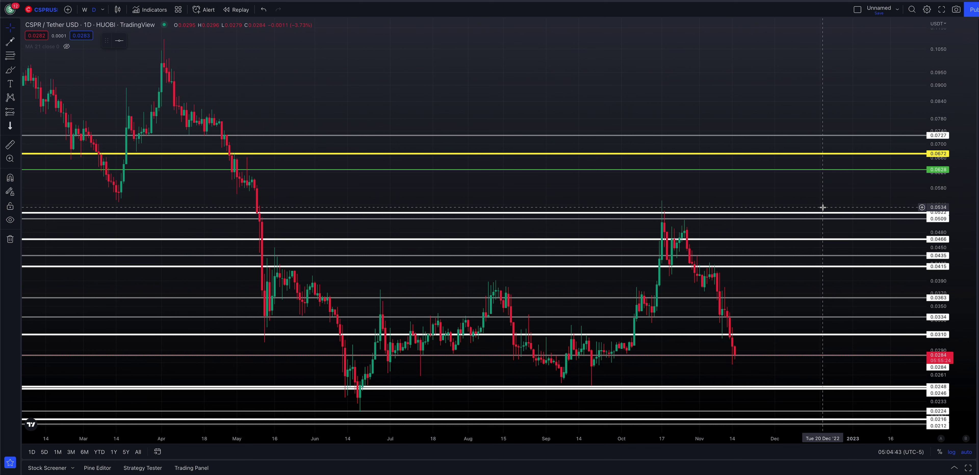
Measure the price drop from 0.0552, level with the October high, down to about 0.0278 and clear the measurement.
{"action": "left_click", "coordinate": [10, 145]}
{"action": "left_click", "coordinate": [727, 200]}
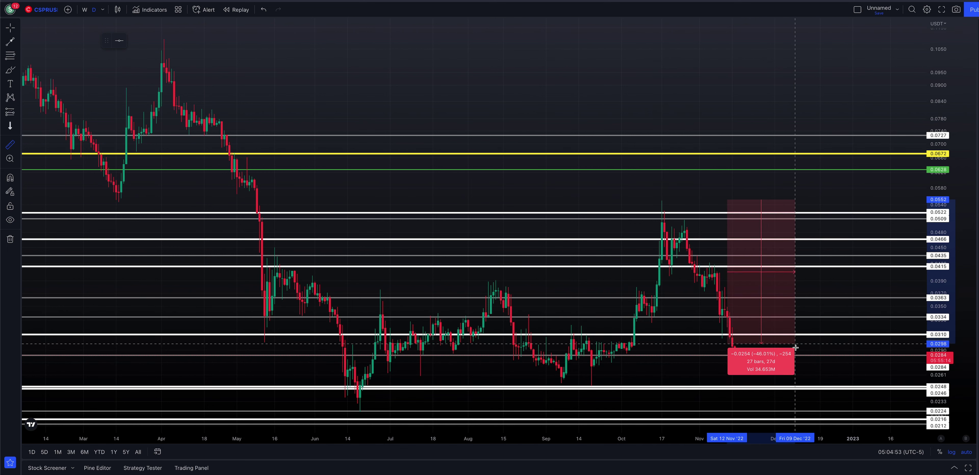
{"action": "left_click", "coordinate": [795, 360]}
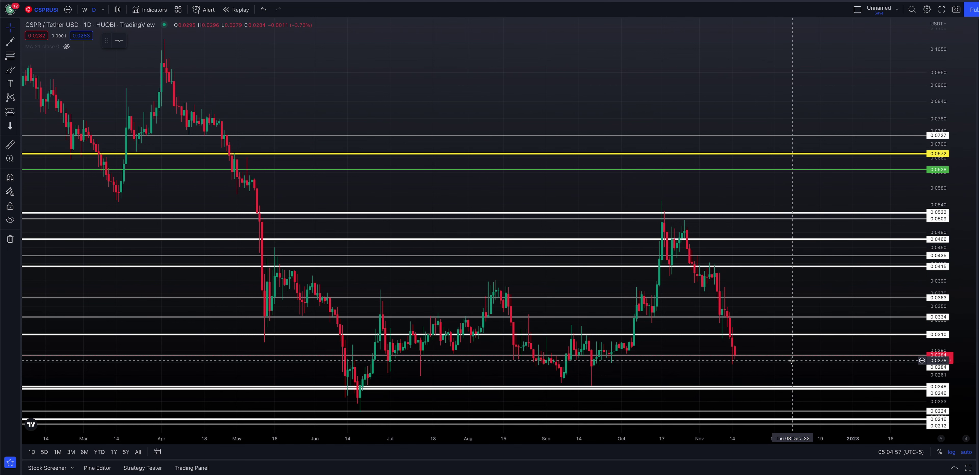
Examine the support levels below the current price, down to the yellow lines at 0.0144, 0.0129 and 0.0112, and reset the price scale.
{"action": "scroll", "coordinate": [791, 361], "scroll_direction": "down", "scroll_amount": 1}
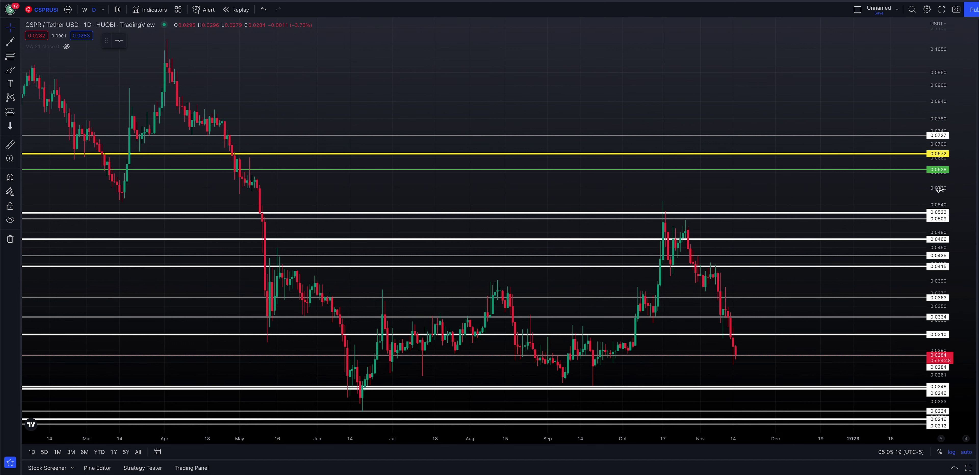
{"action": "left_click_drag", "start_coordinate": [943, 61], "coordinate": [901, 272]}
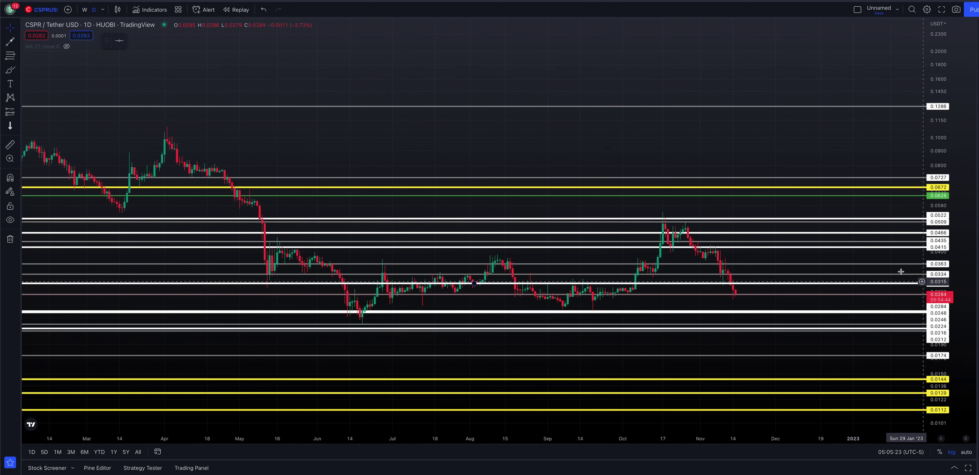
{"action": "left_click_drag", "start_coordinate": [901, 211], "coordinate": [899, 134]}
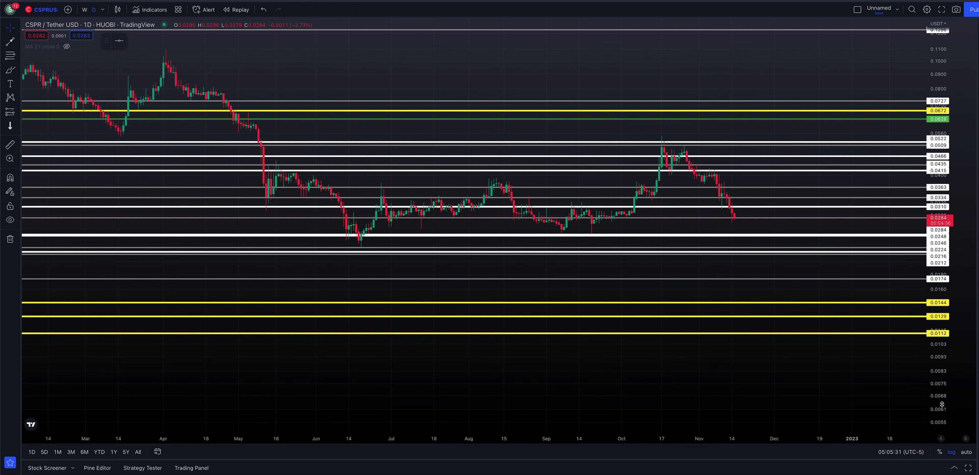
{"action": "scroll", "coordinate": [942, 406], "scroll_direction": "up", "scroll_amount": 3}
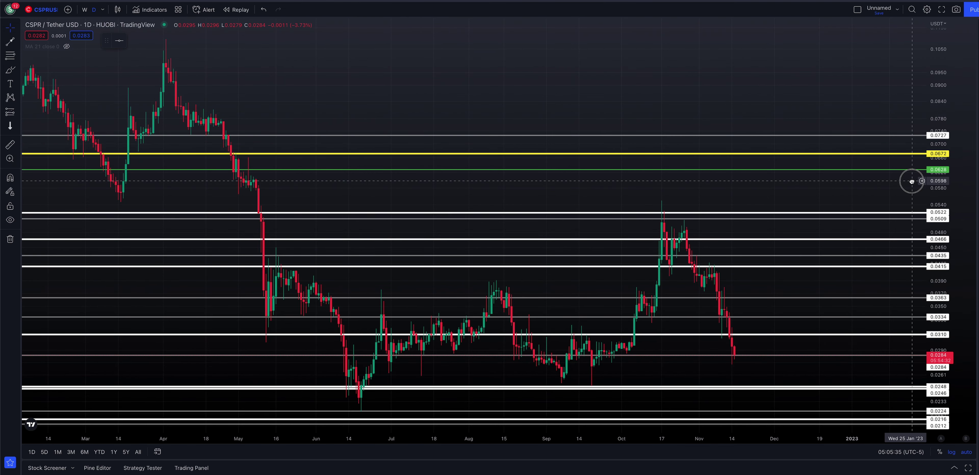
{"action": "left_click_drag", "start_coordinate": [930, 176], "coordinate": [925, 165]}
{"action": "scroll", "coordinate": [901, 120], "scroll_direction": "down", "scroll_amount": 5}
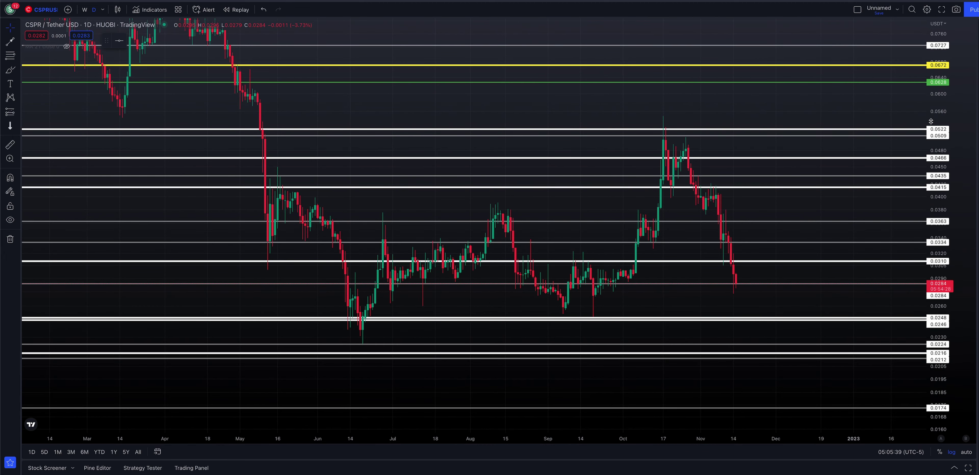
{"action": "left_click_drag", "start_coordinate": [855, 359], "coordinate": [853, 203]}
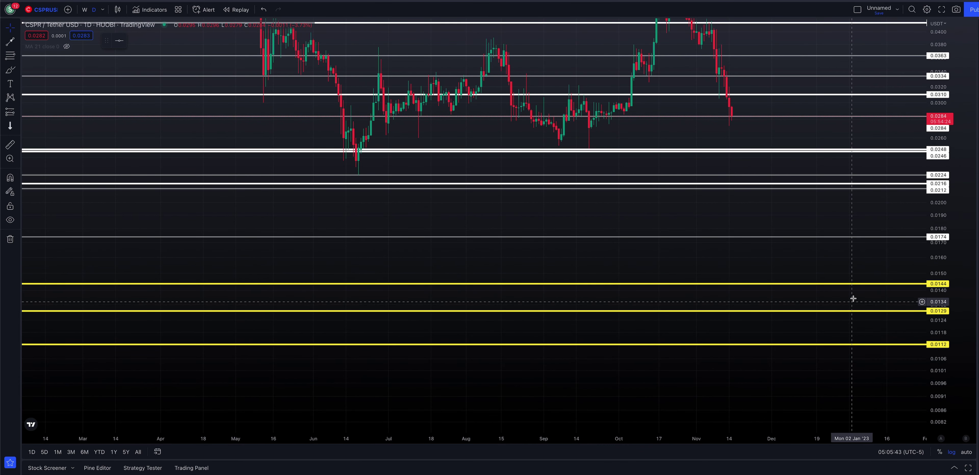
{"action": "double_click", "coordinate": [943, 212]}
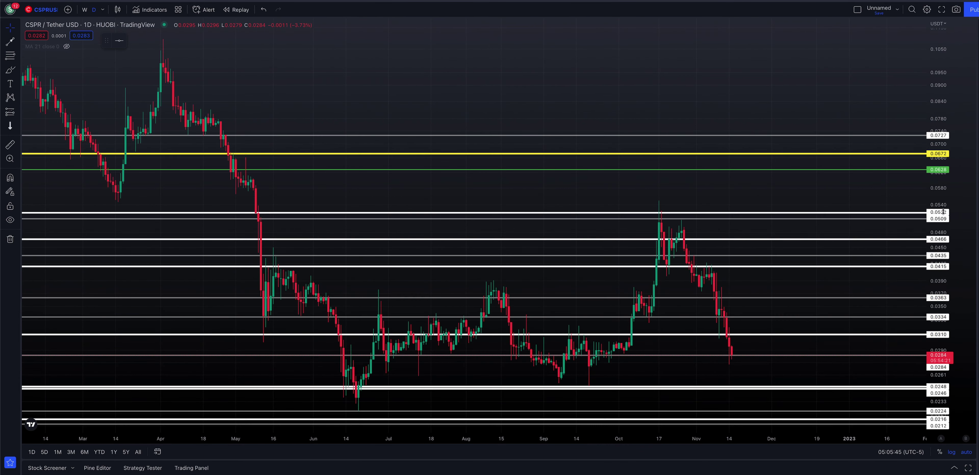
Draft an arrow from 0.0601 at 1 October down to the mid-October peak near 0.0531 and discard it.
{"action": "left_click", "coordinate": [5, 44]}
{"action": "left_click", "coordinate": [619, 179]}
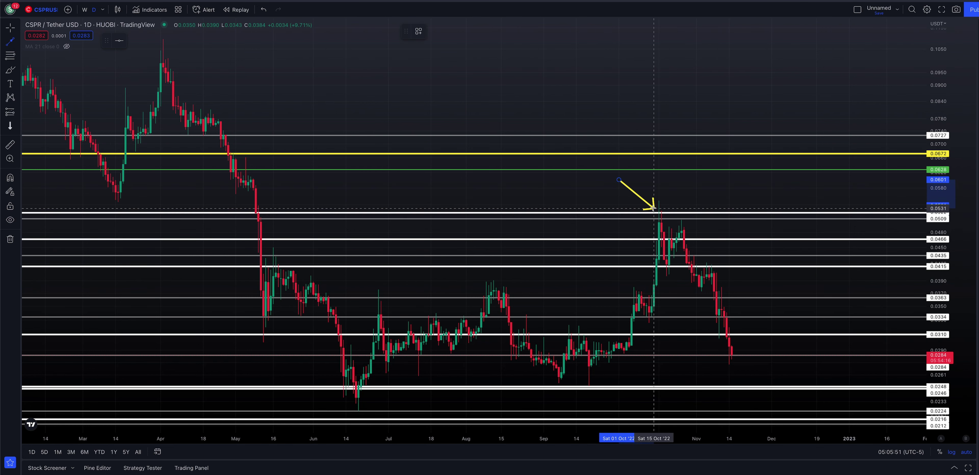
{"action": "key", "text": "Escape"}
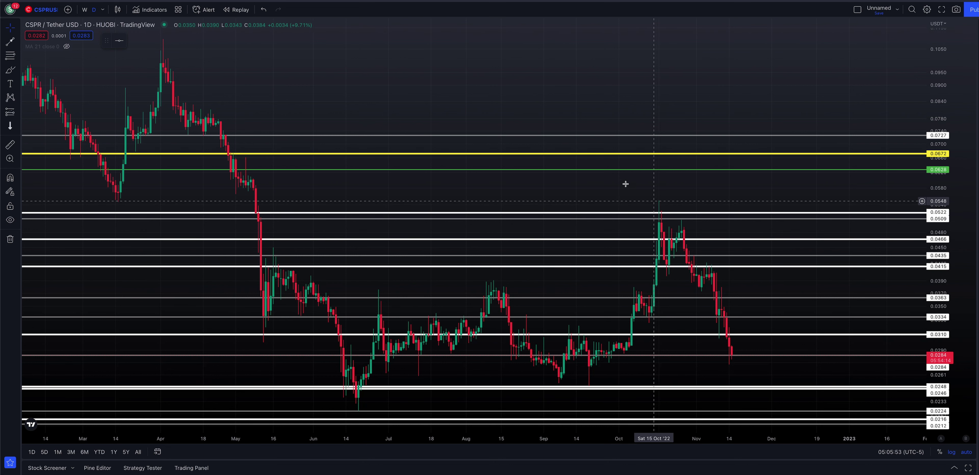